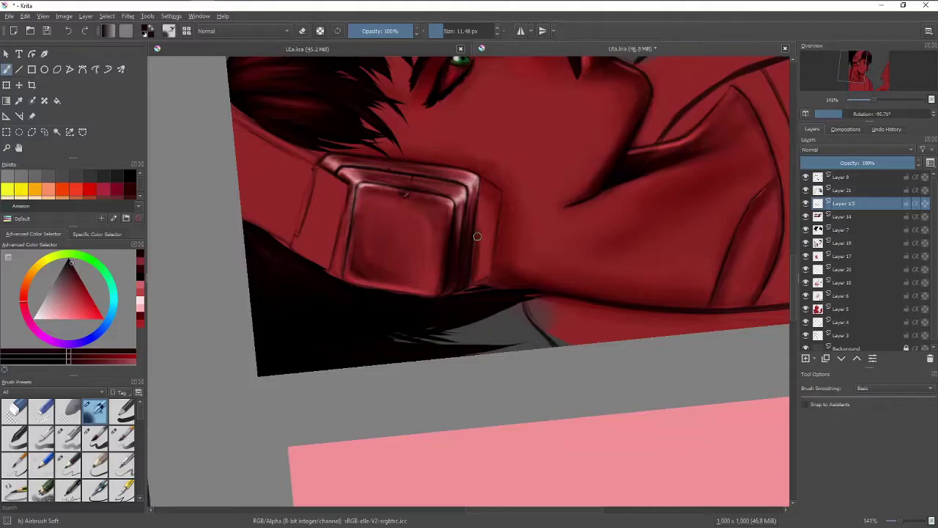
Step: Load the Basic-4 Flow Opacity brush and paint the earcup with a slightly different red, then a lighter red
key(slash)
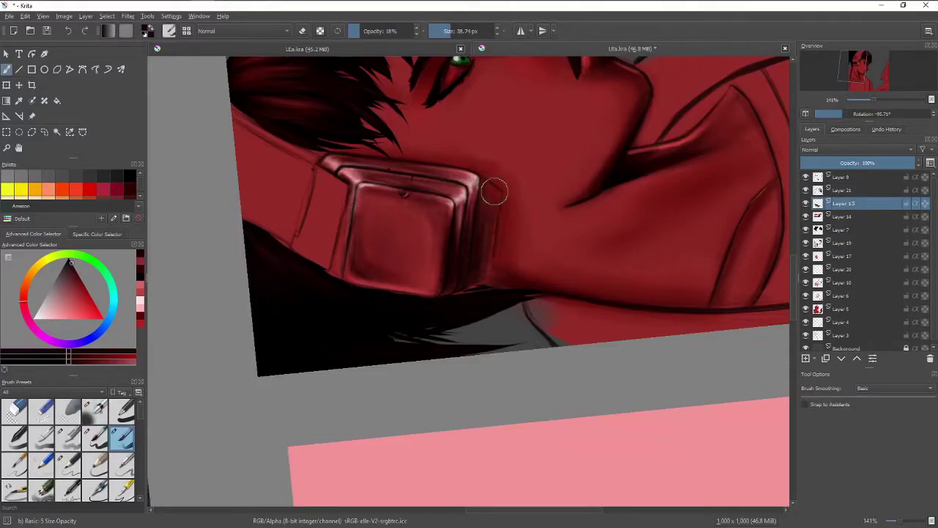
key(5)
right_click(503, 308)
click(447, 304)
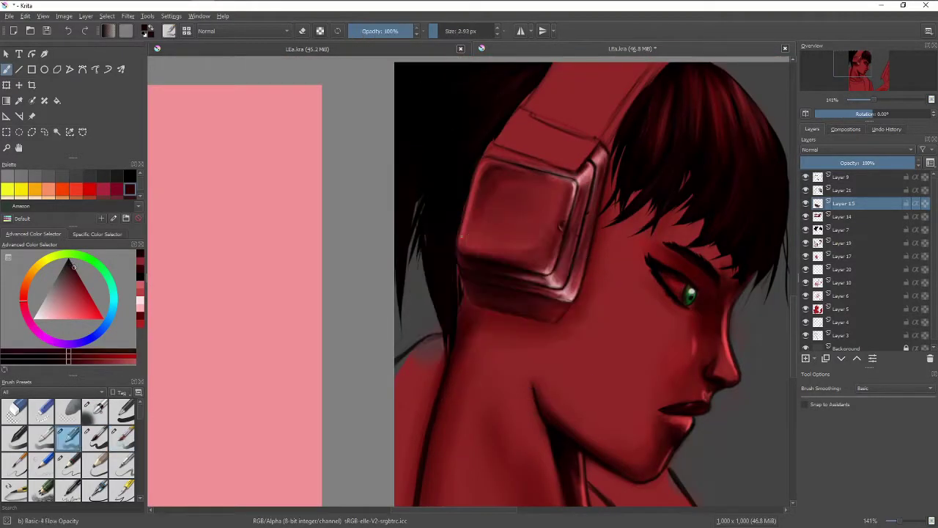
right_click(562, 335)
ctrl+click(528, 308)
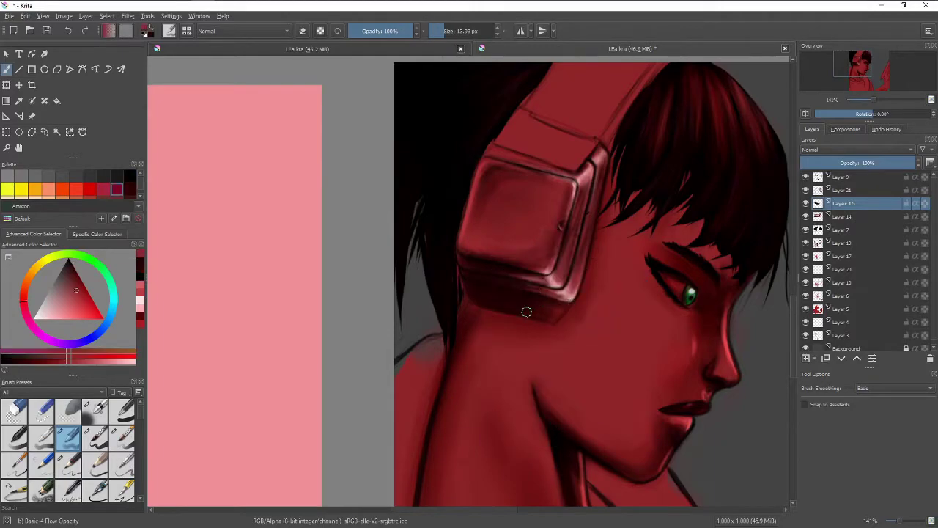
ctrl+click(597, 308)
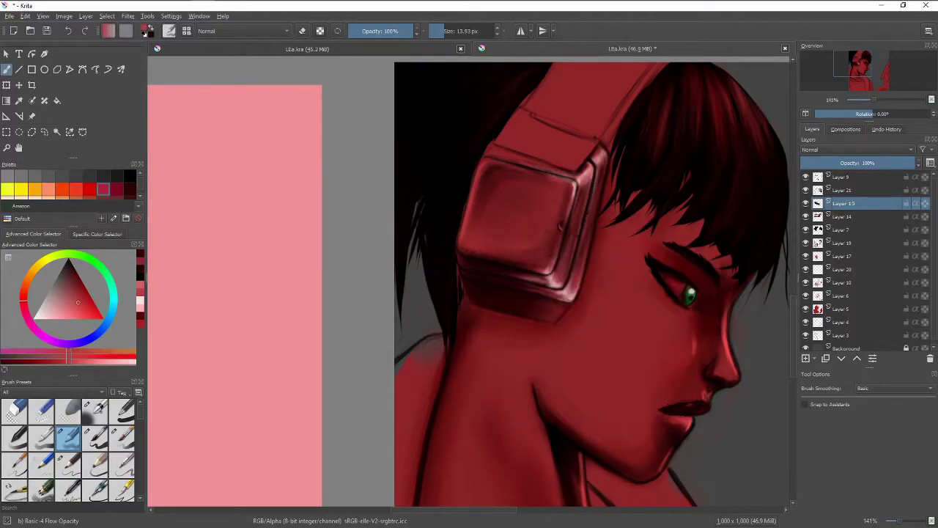
Step: Shade the earcup's edge in a dark colour with the canvas rotated
right_click(569, 325)
right_click(588, 304)
right_click(580, 325)
right_click(567, 341)
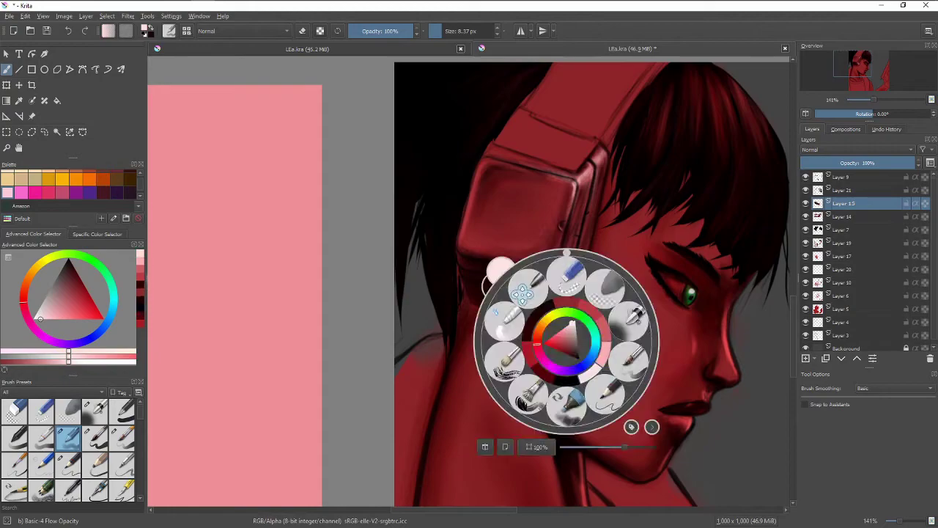
right_click(544, 335)
right_click(566, 311)
drag(639, 254, 521, 213)
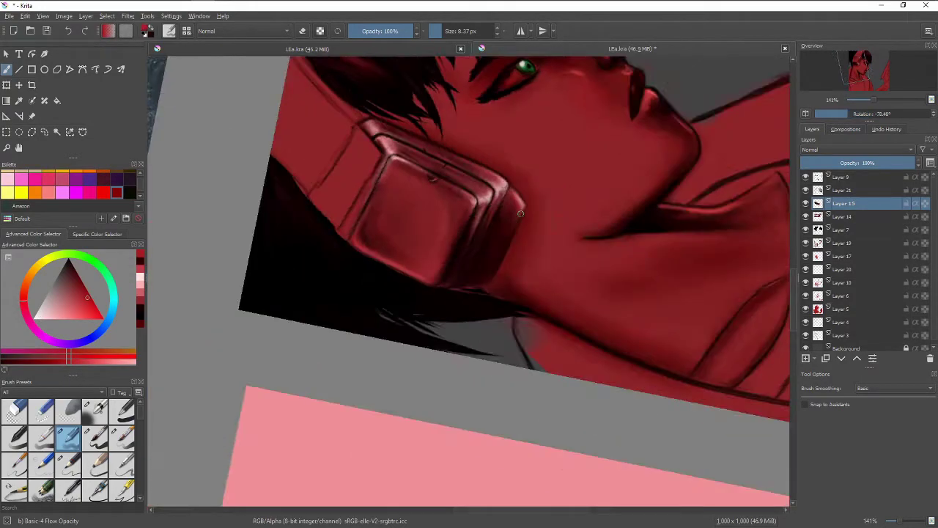
right_click(488, 303)
click(505, 292)
key(5)
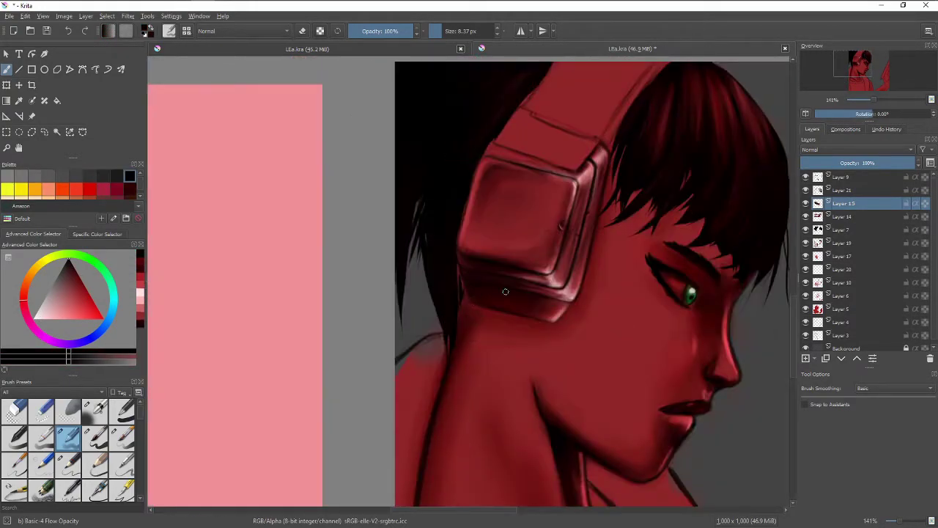
Step: Add light pink highlights with a soft low-opacity brush, sampling the canvas red
right_click(479, 308)
click(499, 345)
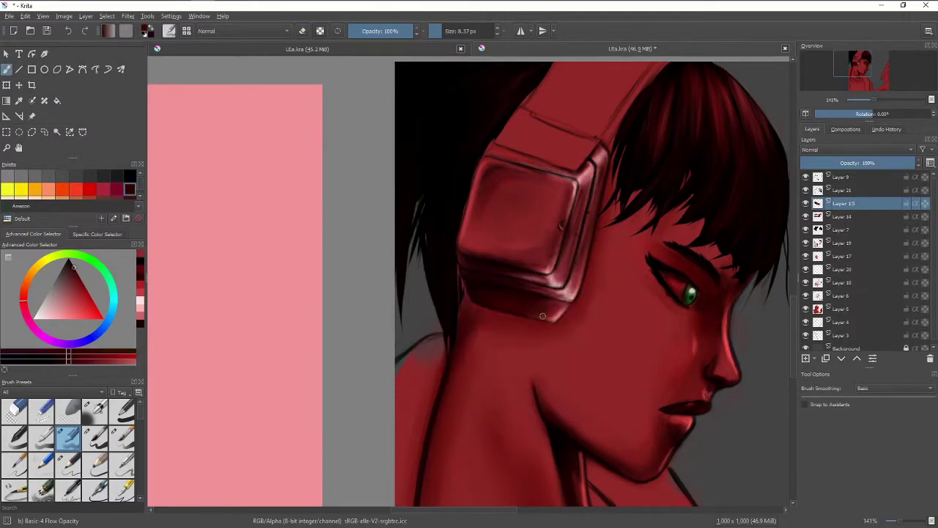
right_click(552, 321)
click(505, 293)
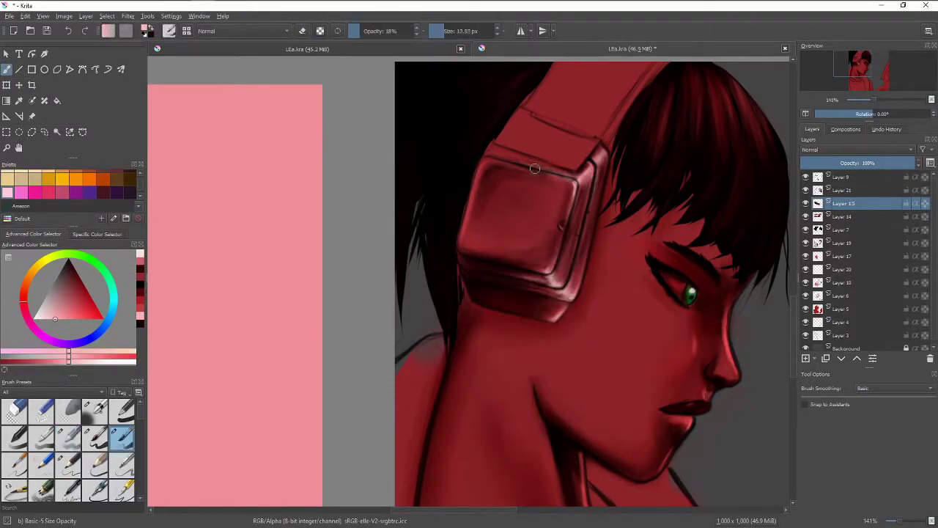
ctrl+click(560, 311)
scroll(143, 414, down, 3)
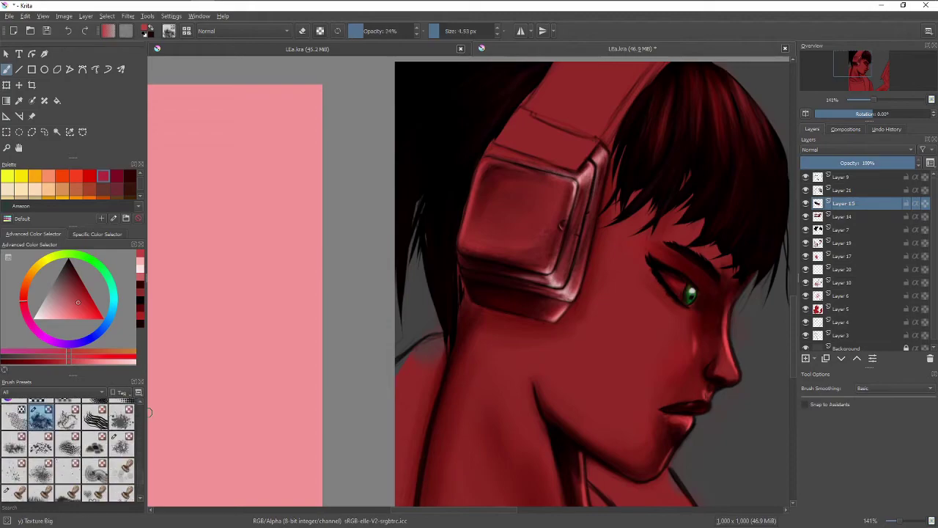
Step: Dab texture onto the tilted earcup with the Texture Big and Texture Splat brushes
right_click(561, 324)
click(546, 316)
drag(639, 306, 551, 220)
right_click(551, 220)
right_click(489, 286)
click(473, 282)
right_click(554, 221)
click(493, 242)
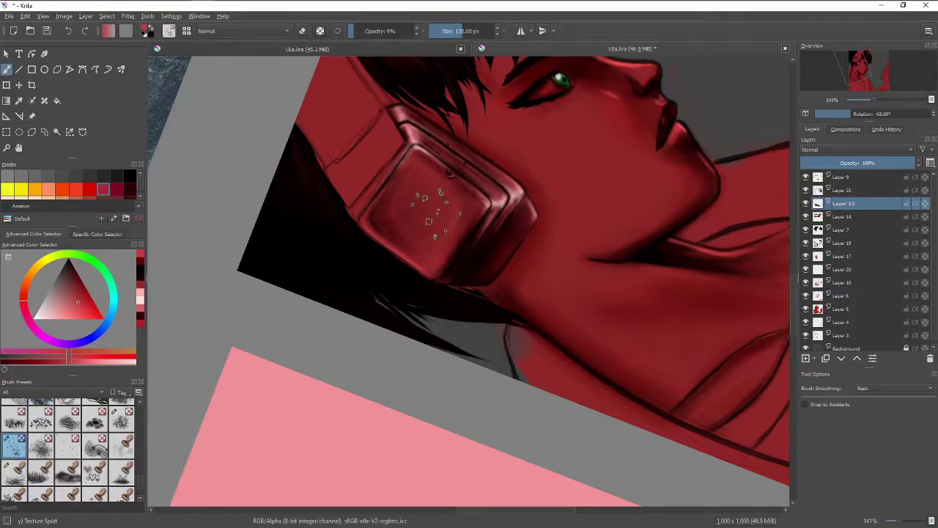
Step: Stamp black speckles onto the earcup with the Stamp Floor brush
key(d)
right_click(515, 230)
right_click(503, 198)
click(466, 255)
right_click(552, 228)
key(5)
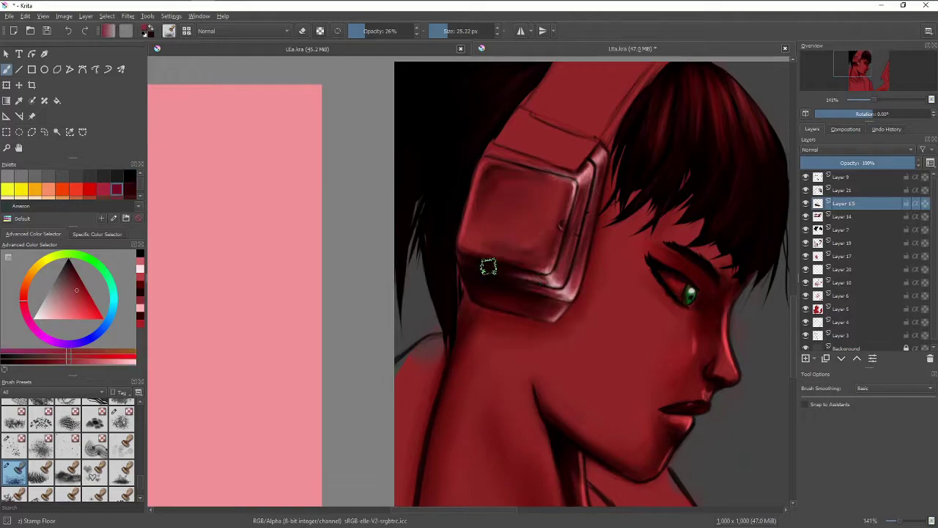
right_click(538, 345)
click(579, 307)
drag(569, 331, 512, 299)
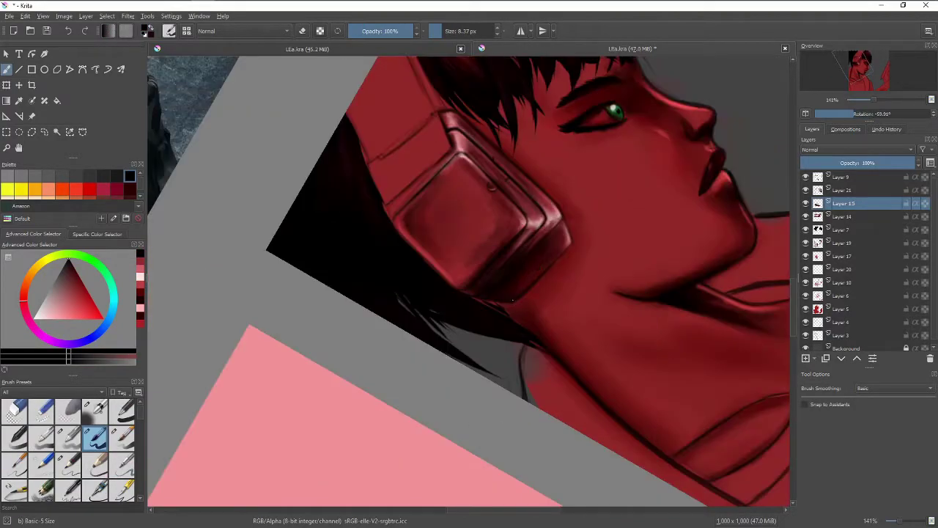
Step: Paint crimson and light pink edge highlights using the Basic-5 and Basic-4 brushes
ctrl+click(557, 247)
right_click(572, 239)
click(579, 301)
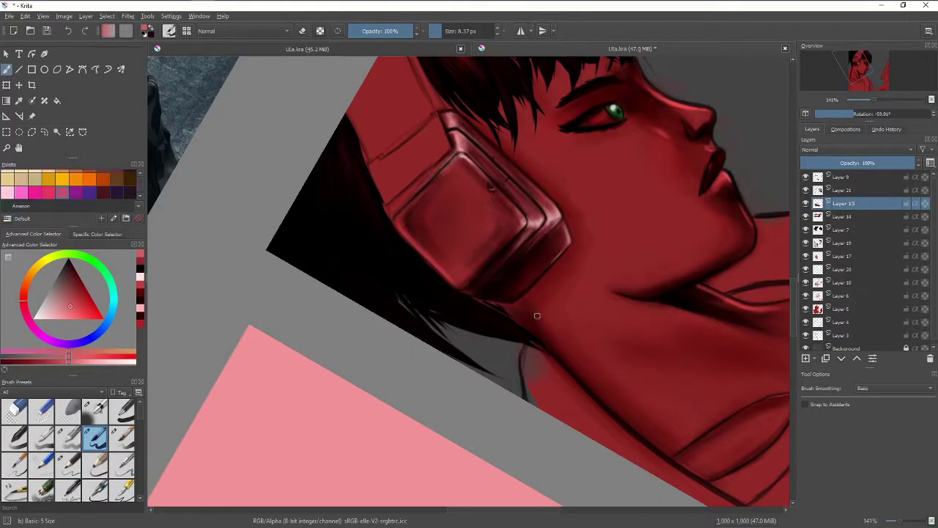
ctrl+click(564, 250)
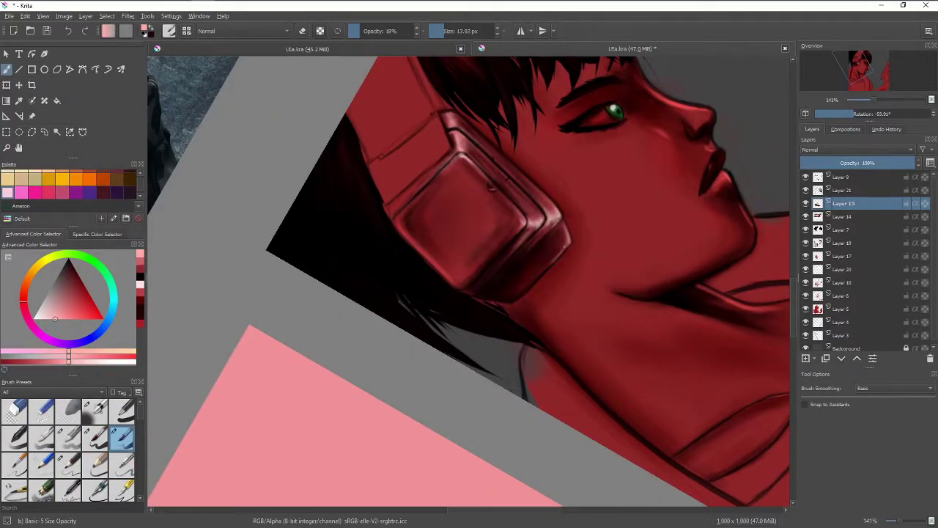
right_click(568, 242)
right_click(564, 247)
ctrl+click(563, 251)
key(5)
Step: Shade the tilted earcup in dark red and add lighter pink rim highlights
right_click(564, 247)
click(696, 150)
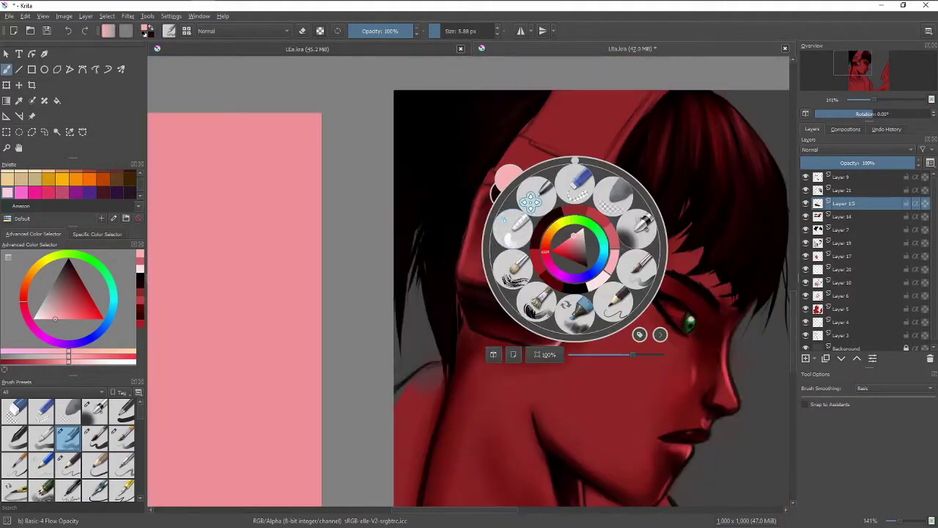
right_click(529, 209)
drag(499, 128, 374, 236)
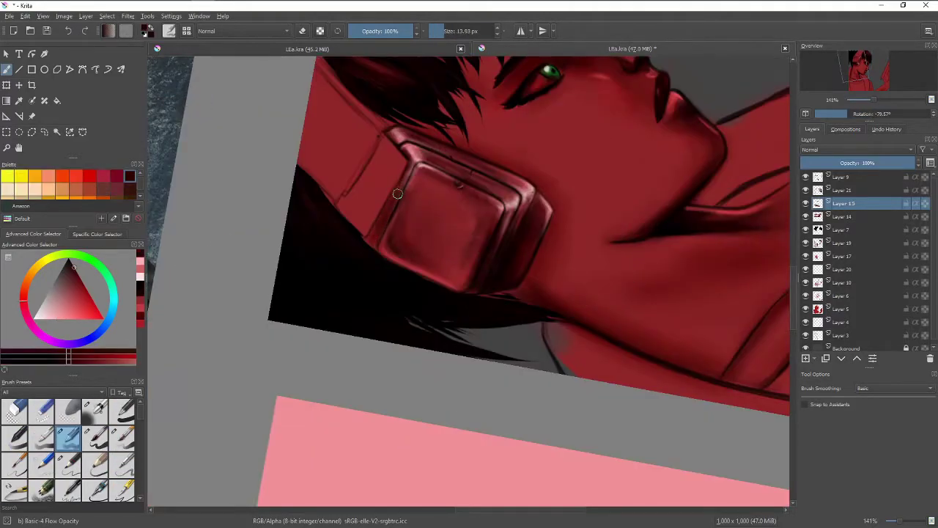
ctrl+click(373, 238)
right_click(403, 210)
right_click(373, 240)
click(384, 248)
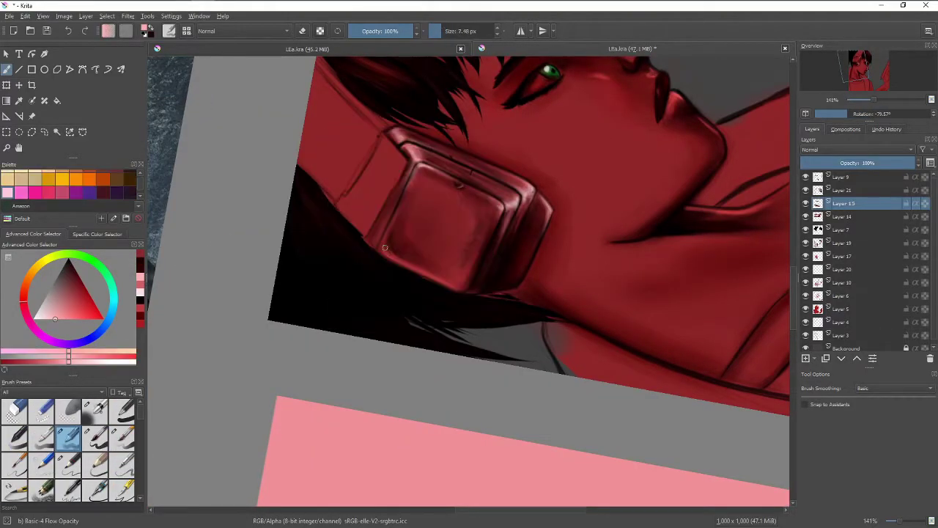
ctrl+click(386, 239)
Step: Draw dark fine lines along the lower rim near the neck, then move down to Layer 14
right_click(470, 303)
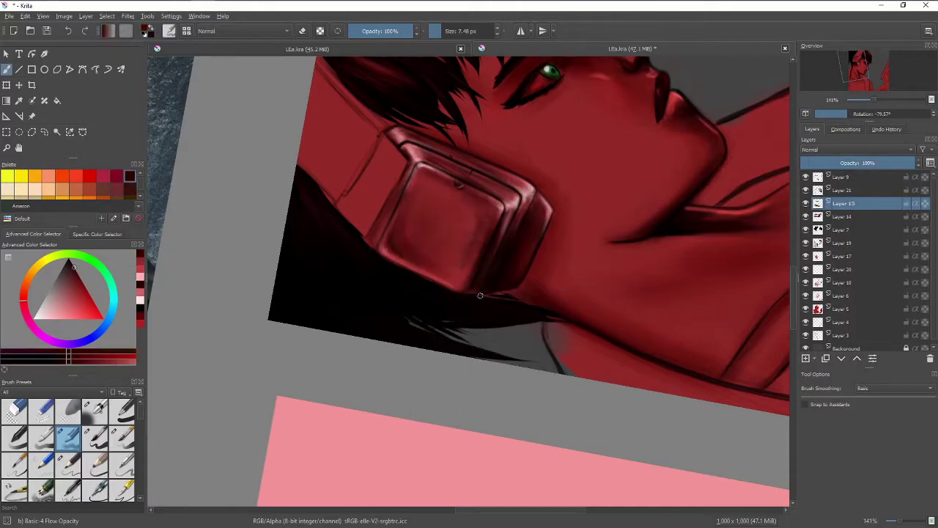
right_click(477, 269)
key(5)
right_click(580, 194)
click(576, 168)
right_click(565, 178)
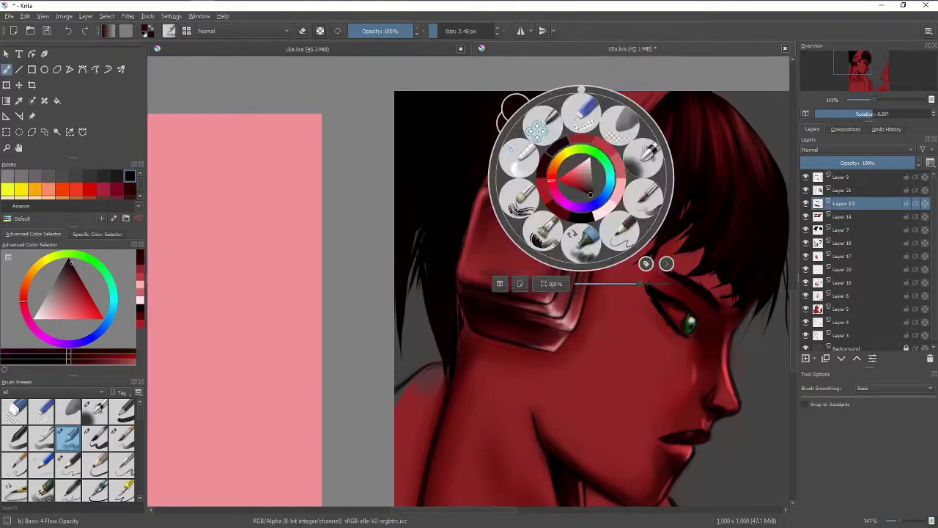
drag(565, 178, 380, 205)
ctrl+click(364, 236)
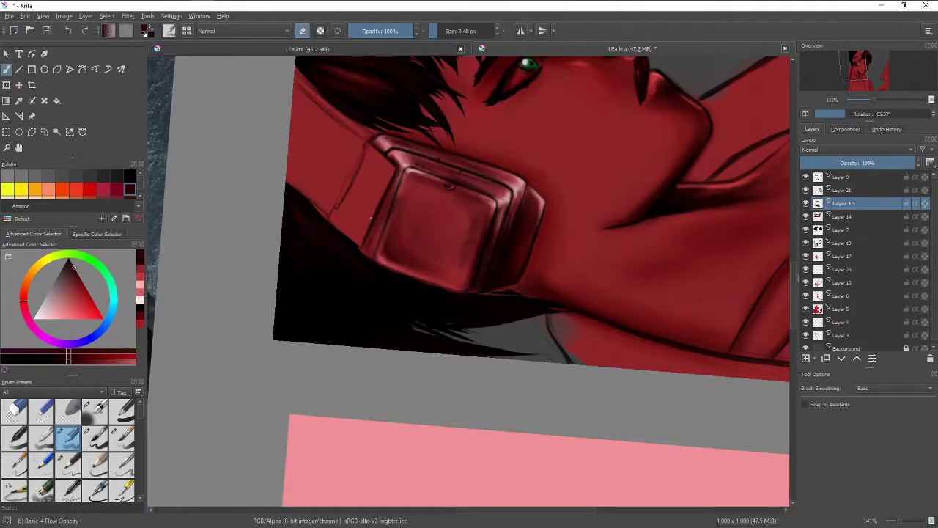
key(Page_Down)
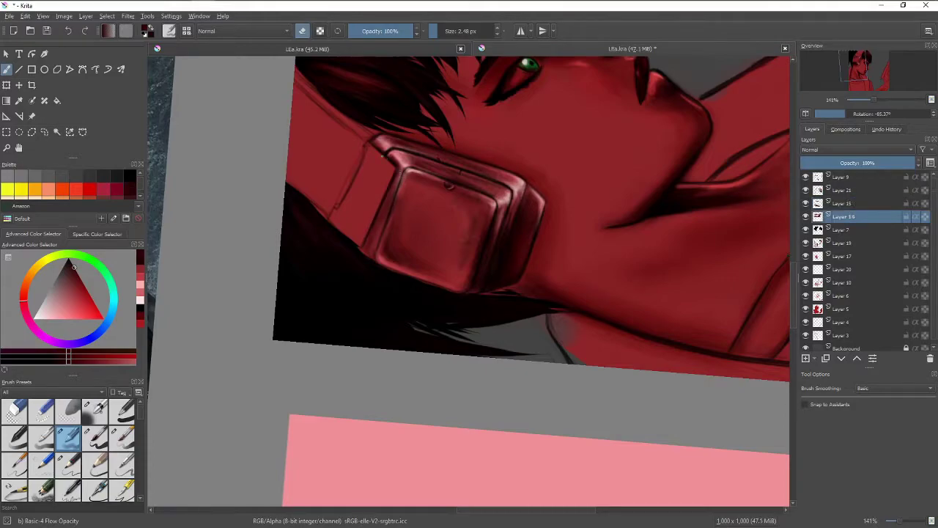
Step: Zoom in on the earcup with the Basic-5 Size brush and pick a dark shading colour
key(5)
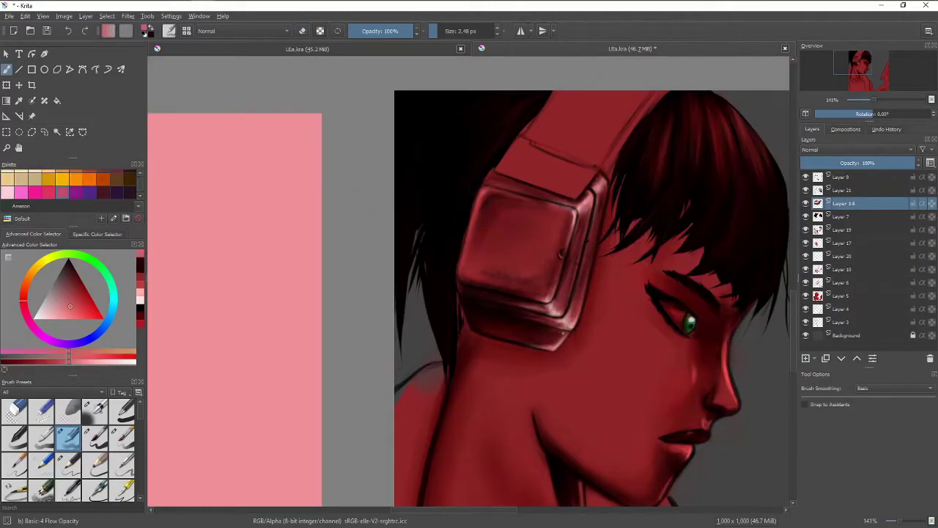
key(period)
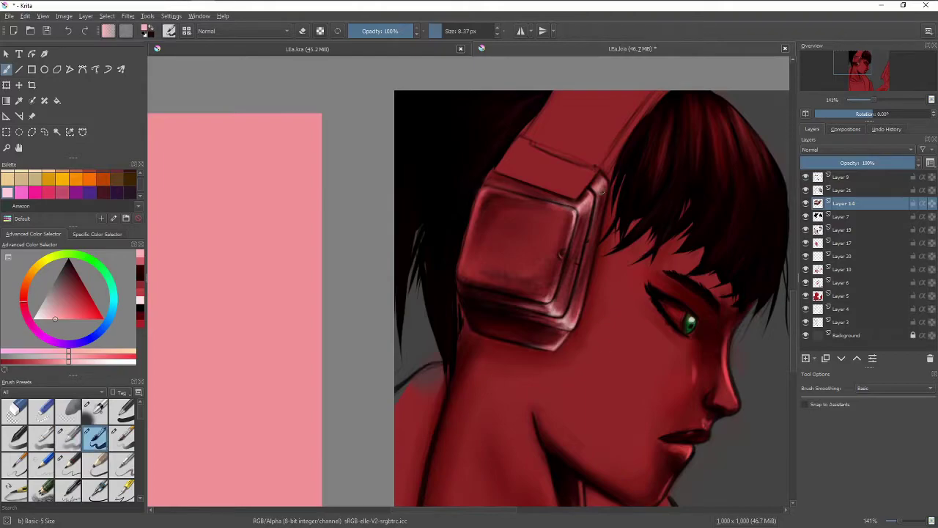
right_click(568, 308)
key(plus)
right_click(623, 207)
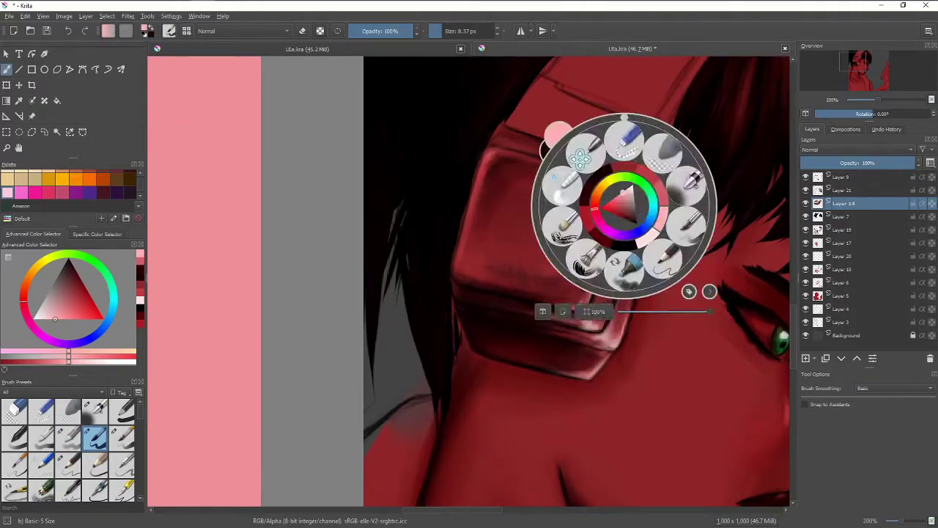
right_click(649, 211)
right_click(686, 188)
right_click(642, 141)
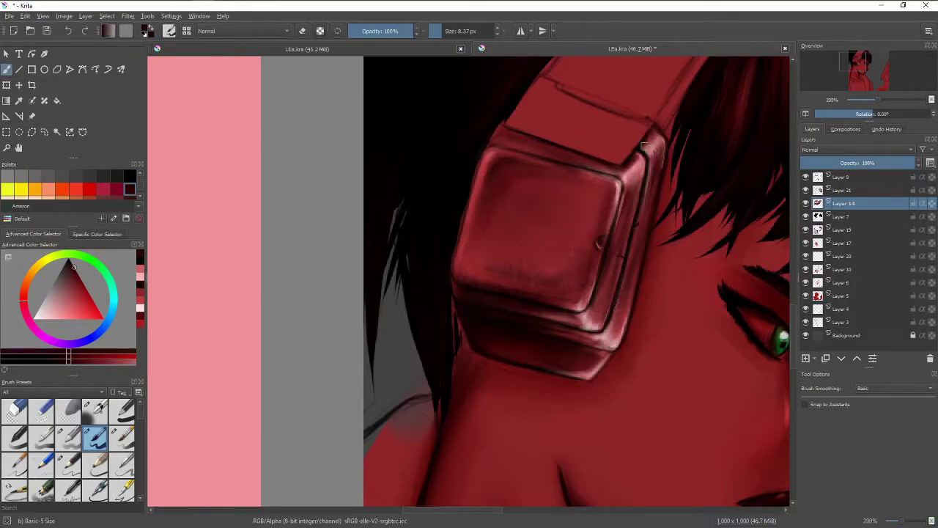
Step: Paint dark edge strokes and rim highlights at about -46° rotation, using the 18% opacity brush
right_click(608, 196)
drag(608, 98, 536, 127)
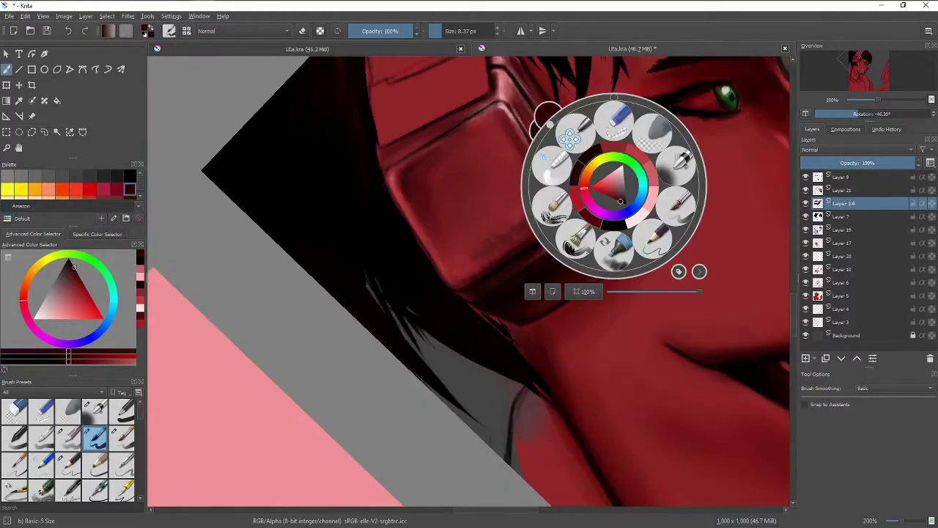
right_click(532, 160)
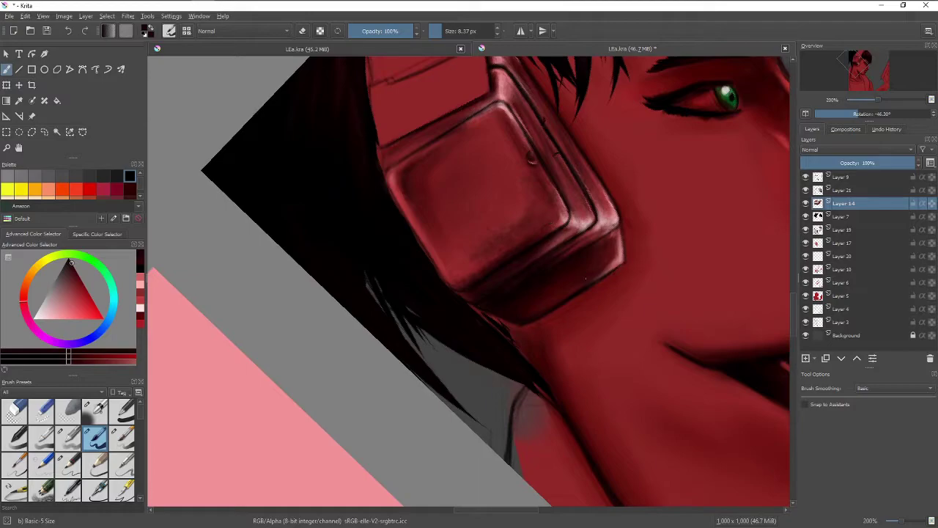
right_click(454, 155)
right_click(536, 189)
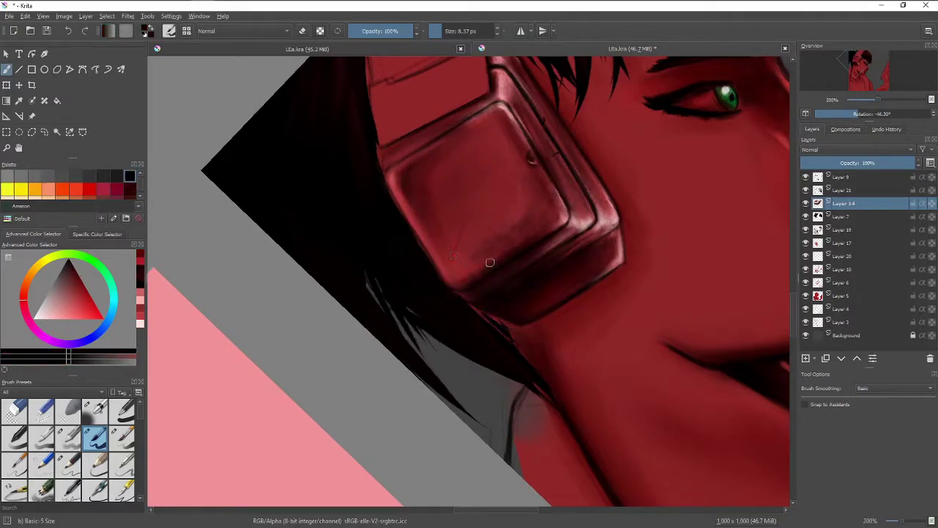
key(slash)
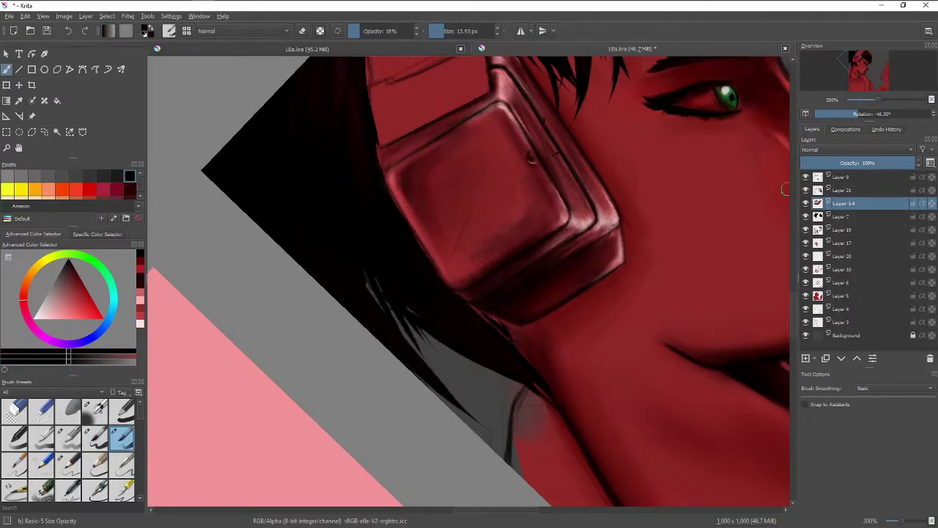
scroll(749, 176, down, 1)
scroll(755, 244, down, 2)
scroll(525, 463, down, 2)
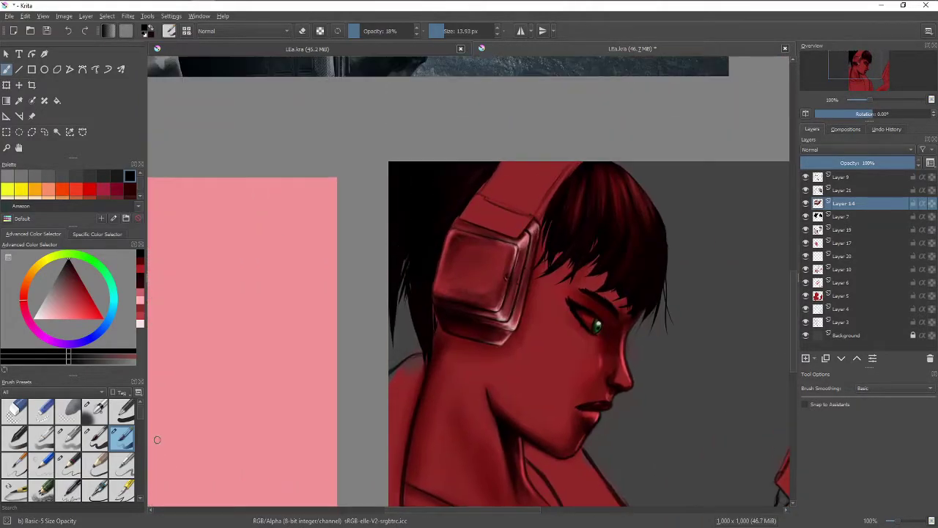
right_click(518, 217)
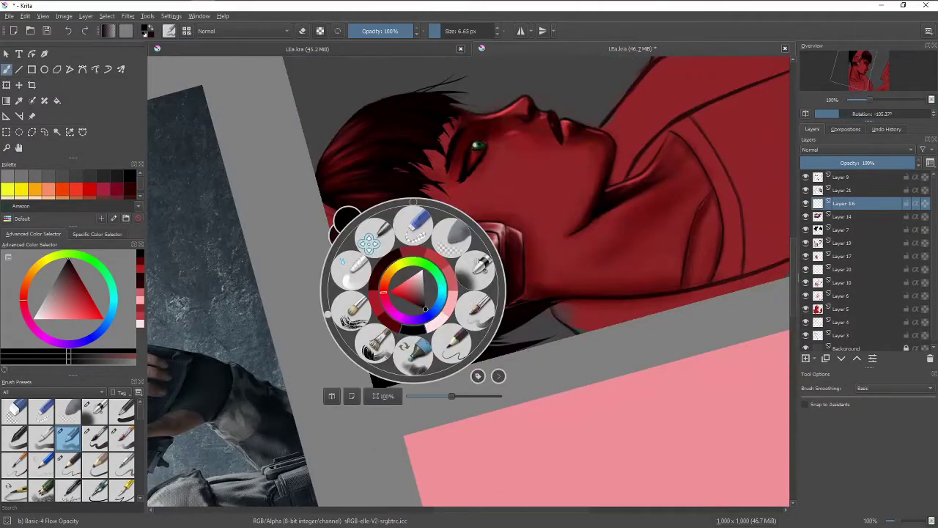
Step: Paint the earcup in a lighter desaturated red with near-black shading at 0° rotation
right_click(421, 284)
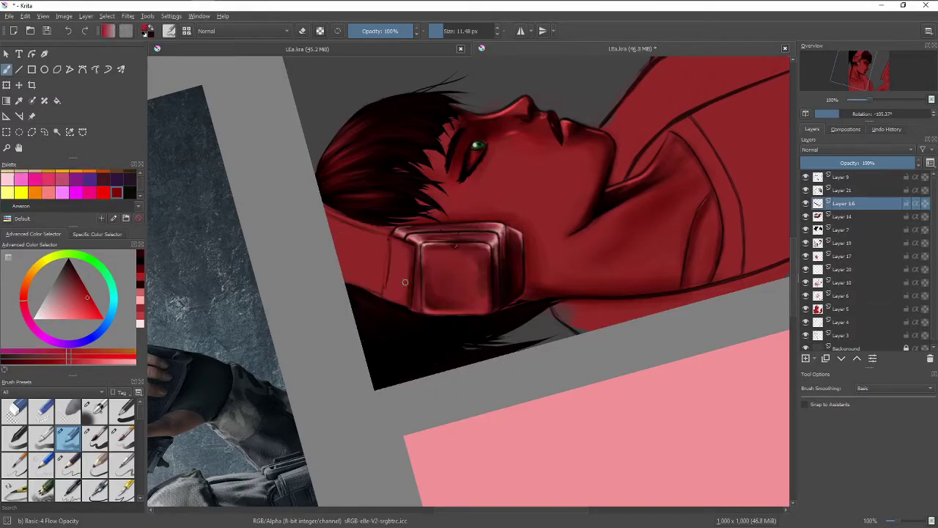
right_click(398, 271)
key(5)
right_click(478, 209)
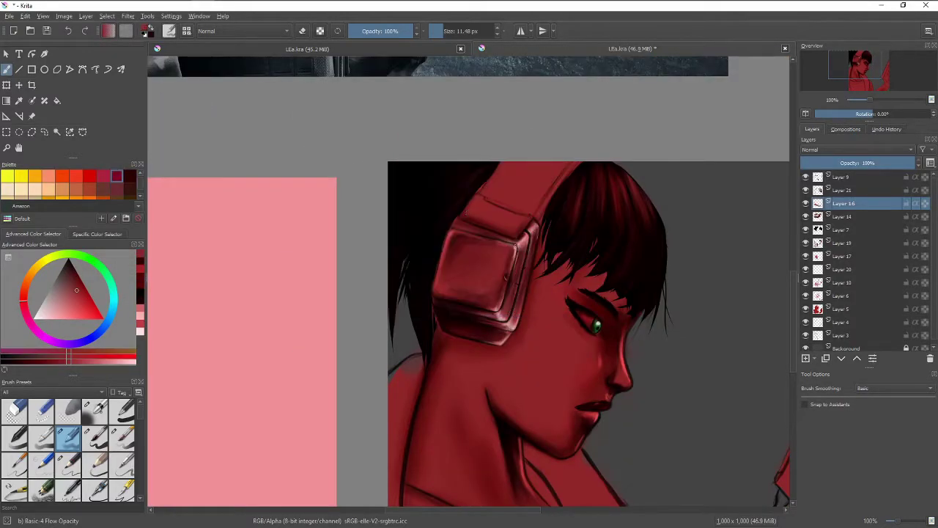
right_click(508, 247)
ctrl+click(503, 224)
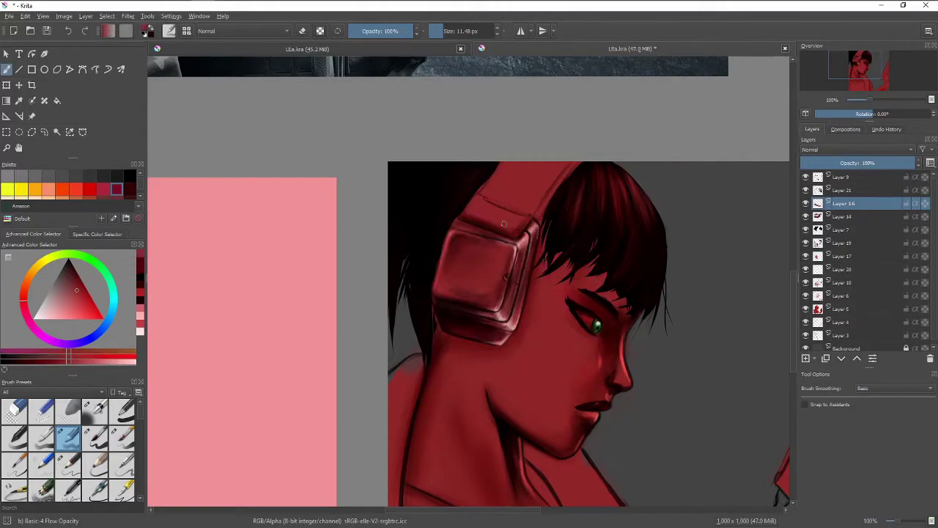
ctrl+click(559, 263)
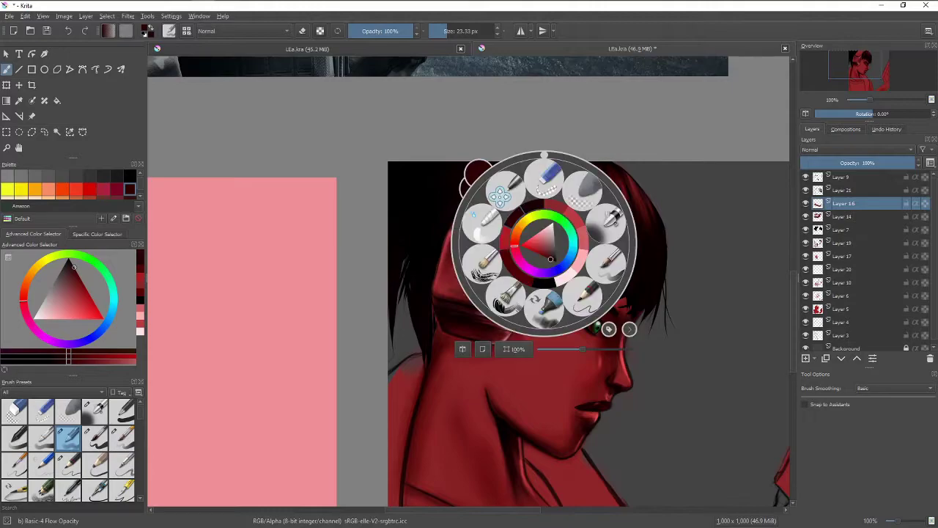
ctrl+click(487, 204)
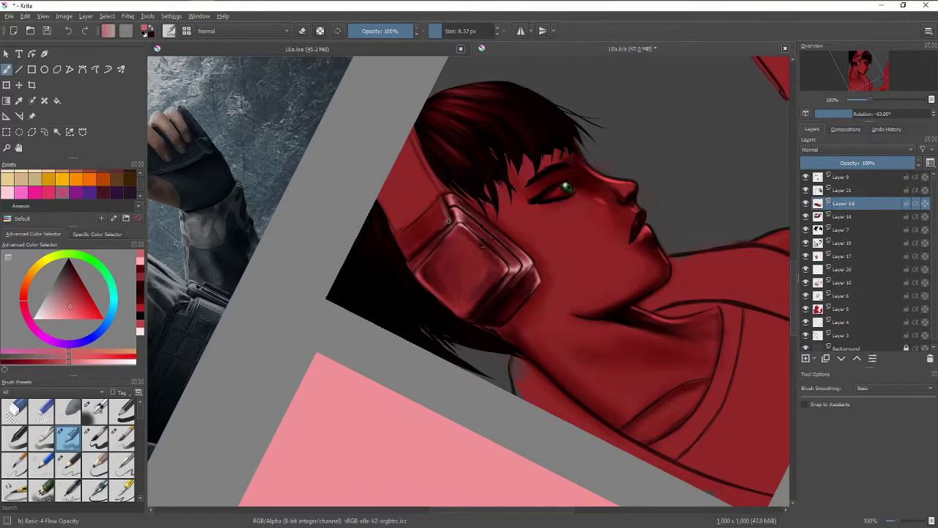
Step: Paint fine 2.92 px red lines, then pink highlights and dark red shading with Basic-5 Size Opacity
right_click(445, 218)
click(443, 212)
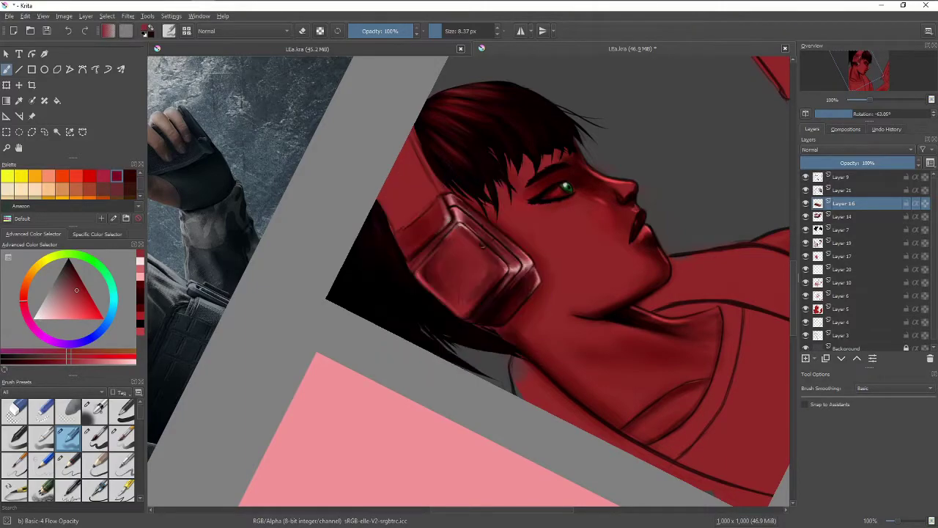
right_click(433, 303)
click(412, 230)
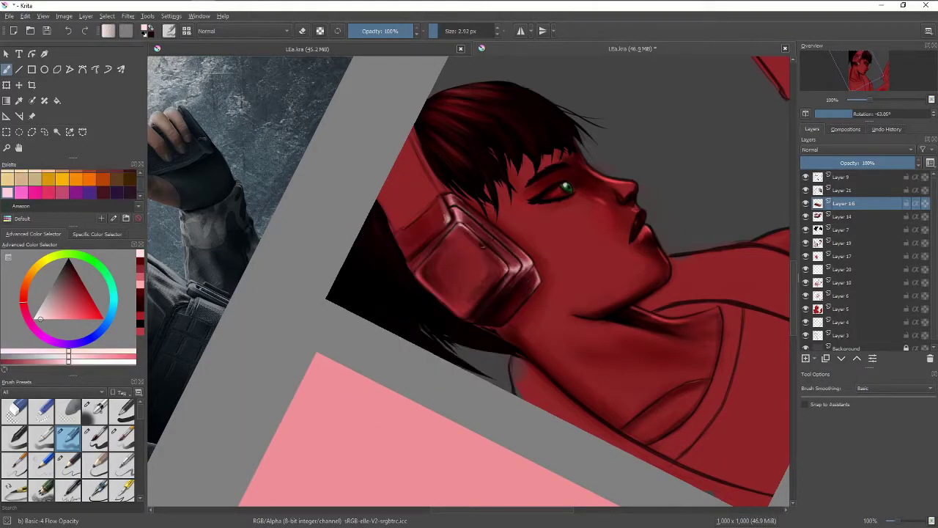
right_click(498, 215)
click(513, 139)
right_click(441, 239)
click(449, 210)
key(d)
ctrl+click(426, 239)
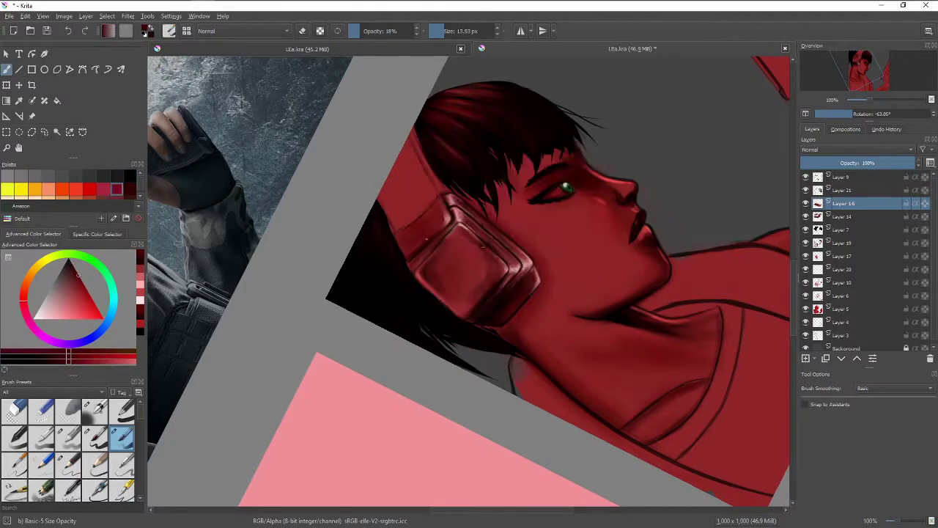
Step: Soften the earcup shading in lighter red with the Airbrush Soft brush
right_click(476, 250)
right_click(442, 244)
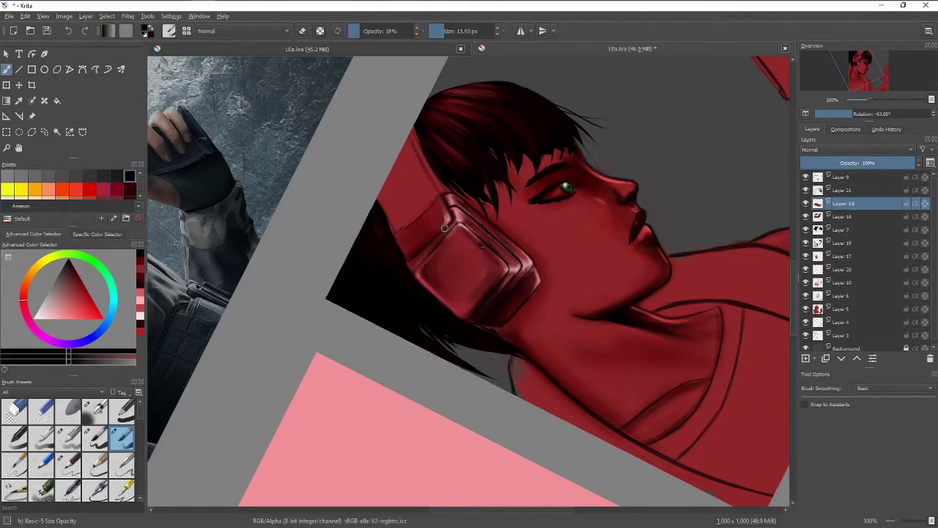
key(5)
right_click(477, 207)
click(433, 157)
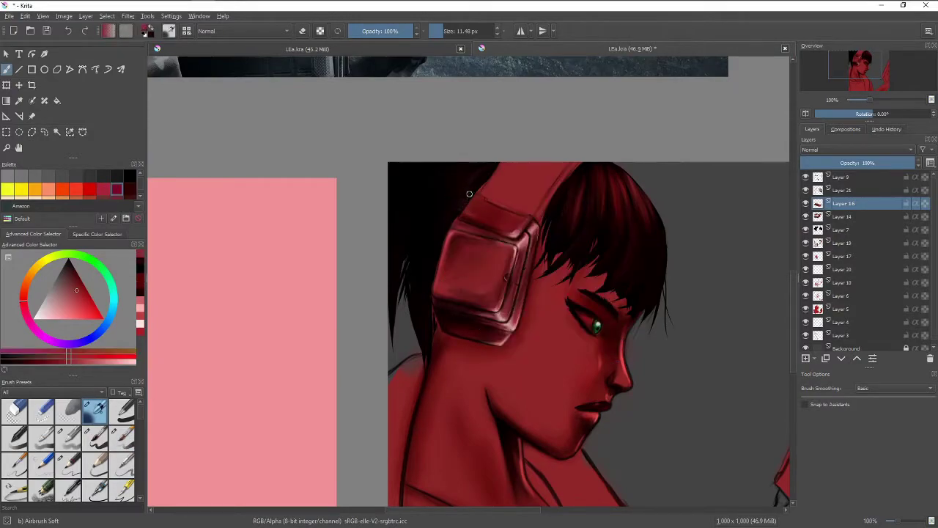
ctrl+click(511, 231)
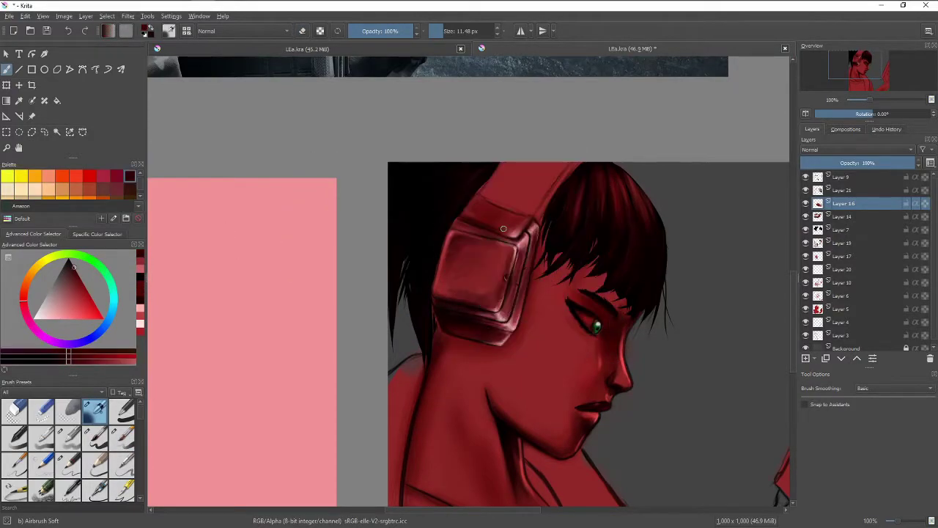
ctrl+click(526, 217)
key(/)
Step: Add light pink highlights and dark red to near-black shading at about -74° rotation
right_click(530, 252)
click(513, 251)
drag(517, 252, 440, 242)
ctrl+click(432, 242)
key(/)
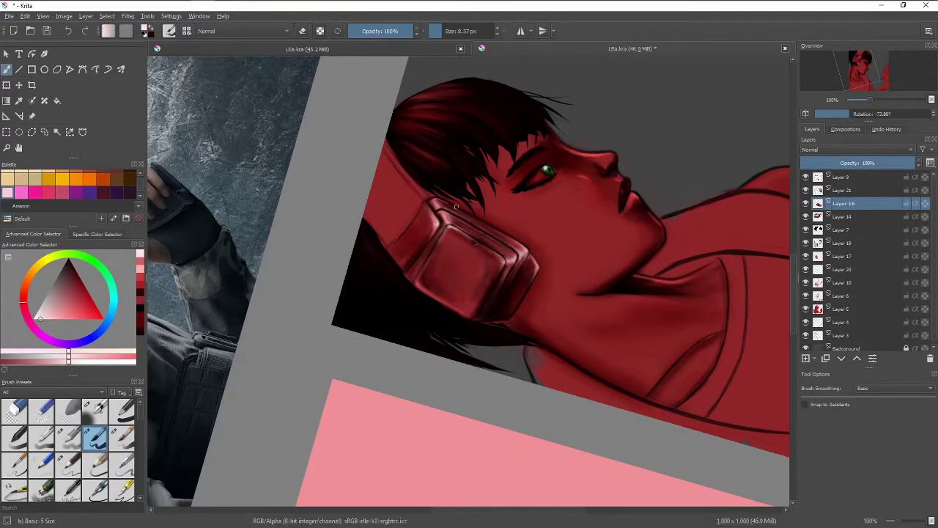
ctrl+click(435, 253)
right_click(435, 252)
click(408, 261)
ctrl+click(405, 277)
key(5)
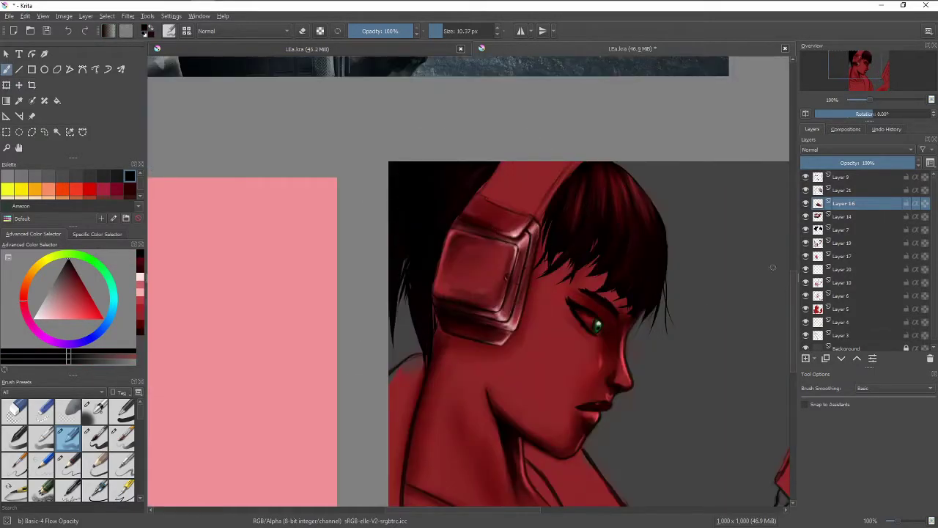
Step: Paint dark red shading with a 17 px brush on the rotated canvas, switching to light pink
click(54, 319)
ctrl+click(508, 235)
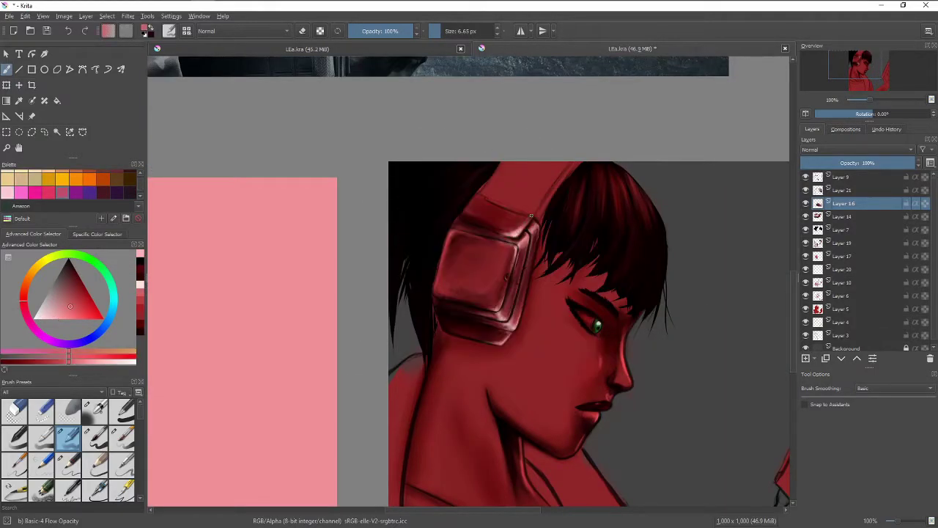
ctrl+click(508, 235)
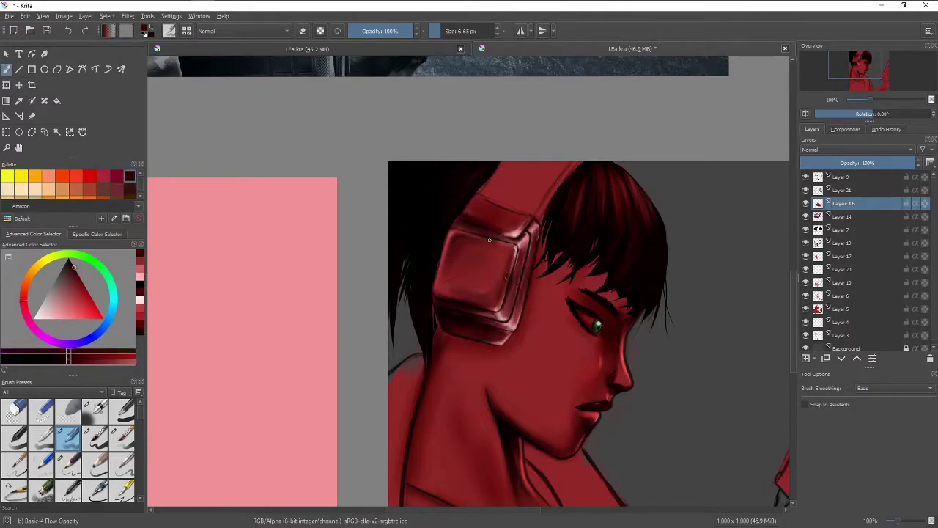
right_click(502, 231)
drag(506, 232, 524, 232)
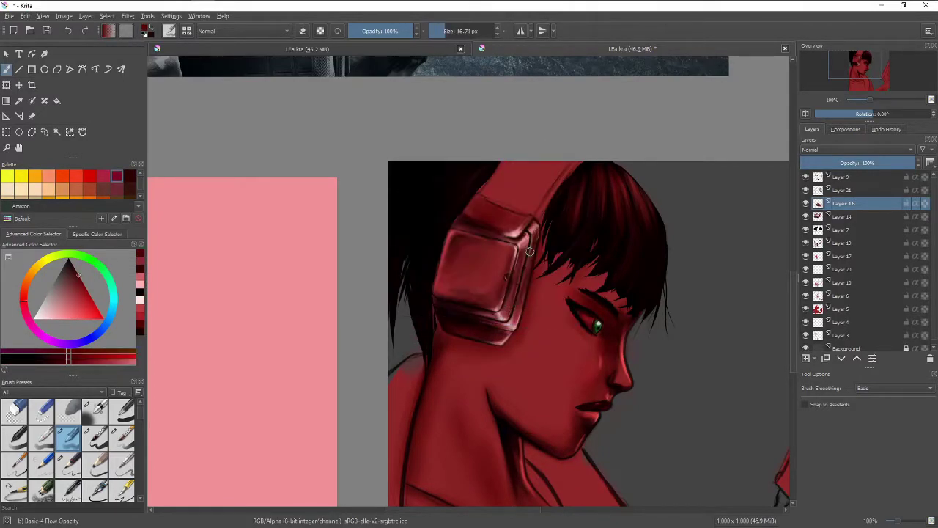
right_click(481, 192)
drag(557, 132, 513, 278)
ctrl+click(444, 224)
Step: Refine the earcup at about 7 px, alternating light pink highlights, sampled red and black
key(bracketleft)
key(bracketleft)
key(d)
ctrl+click(432, 208)
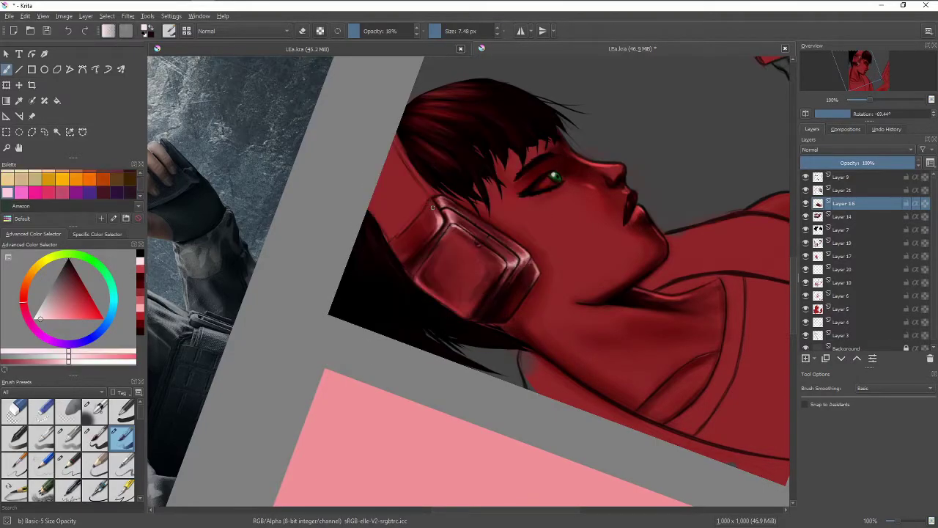
ctrl+click(463, 213)
key(d)
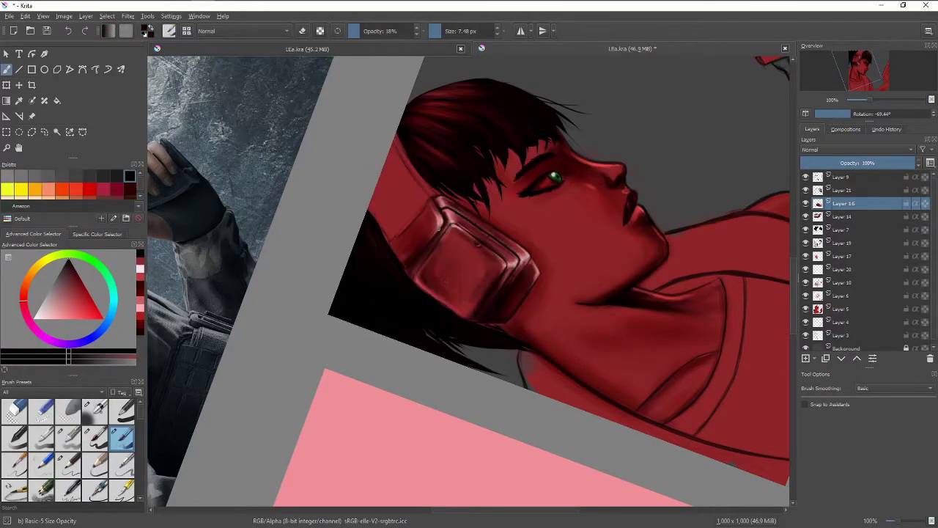
ctrl+click(404, 265)
right_click(447, 254)
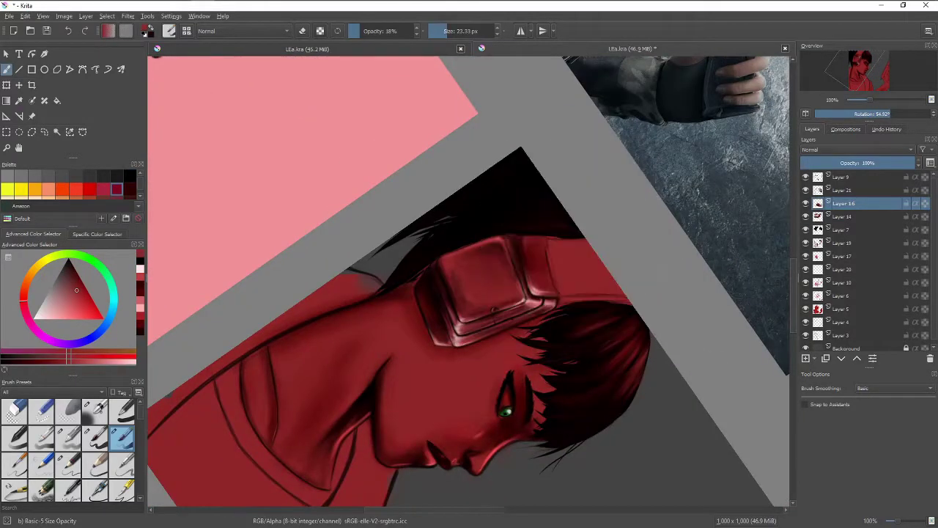
key(d)
right_click(549, 315)
Step: Load the Stamp Floor brush in crimson and level the canvas rotation
click(503, 408)
right_click(575, 270)
right_click(555, 238)
click(533, 271)
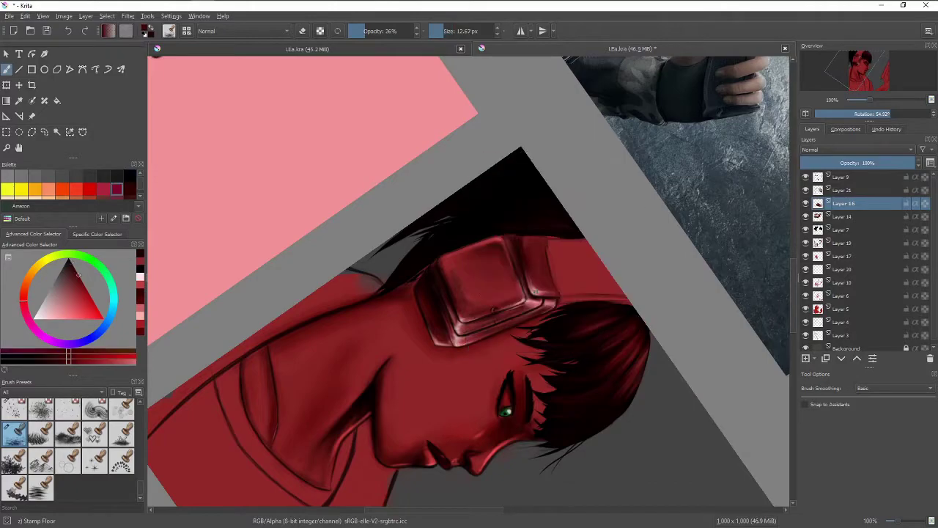
key(5)
Step: Stamp crimson texture on the earcup shading and merge Layer 16 down into Layer 14
right_click(488, 214)
right_click(511, 248)
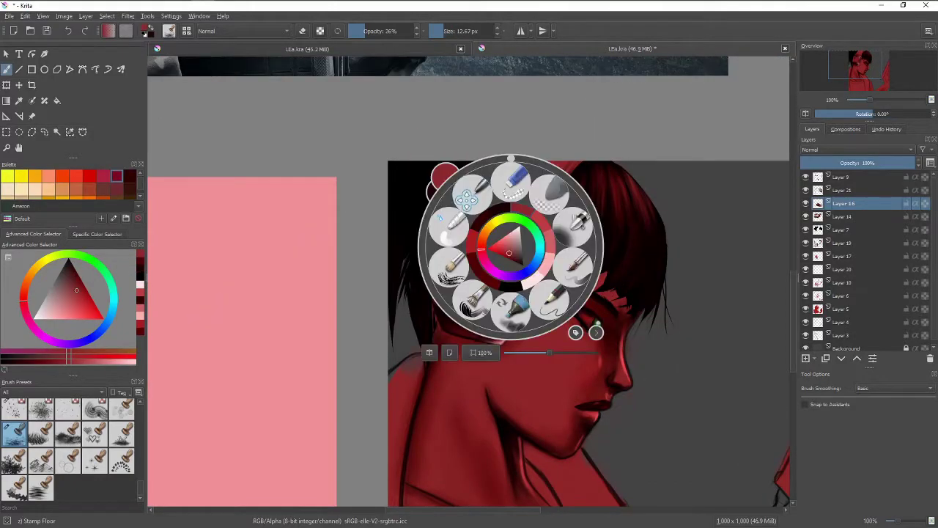
right_click(489, 265)
click(444, 216)
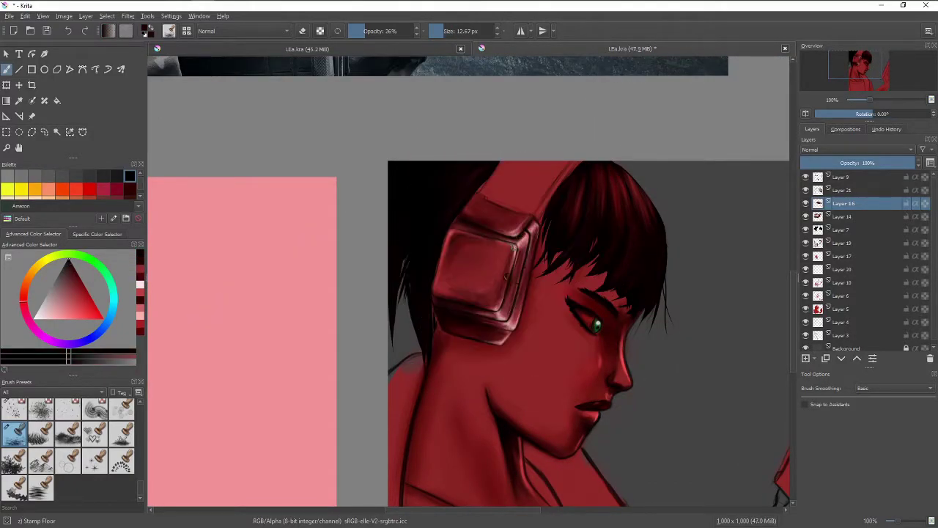
right_click(495, 290)
right_click(842, 203)
click(843, 207)
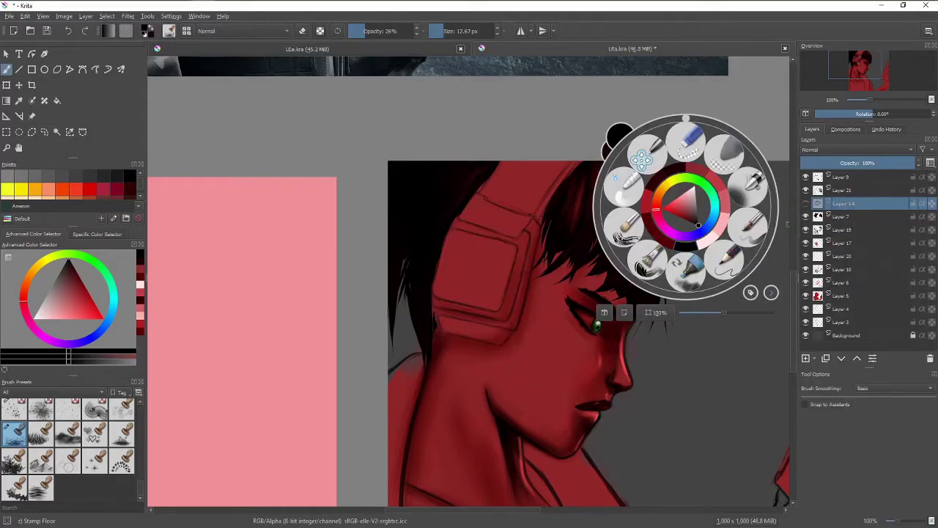
Step: Set up the Basic-5 Size Opacity brush at about 2 px in light pink
click(689, 139)
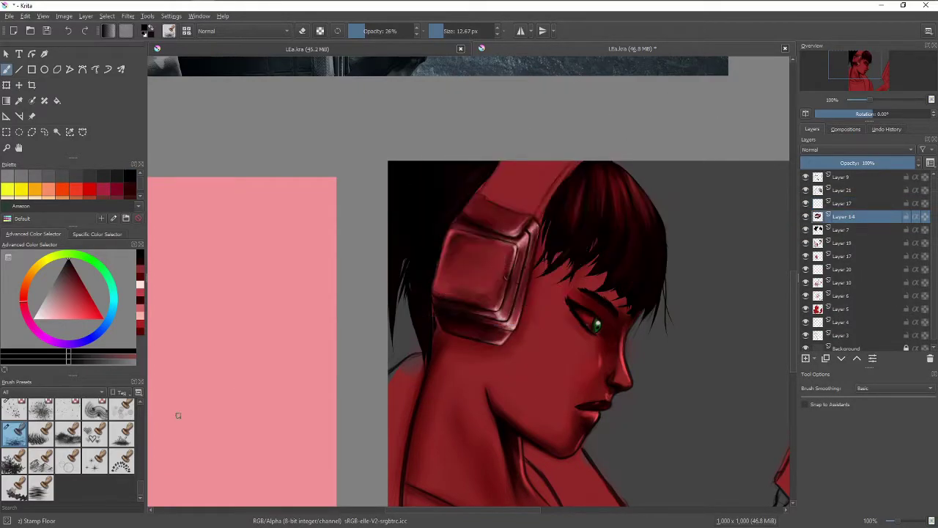
drag(526, 218, 469, 216)
right_click(554, 280)
click(462, 210)
Step: Paint thin light-pink highlights along the earcup rims, briefly trying black
right_click(470, 200)
click(480, 199)
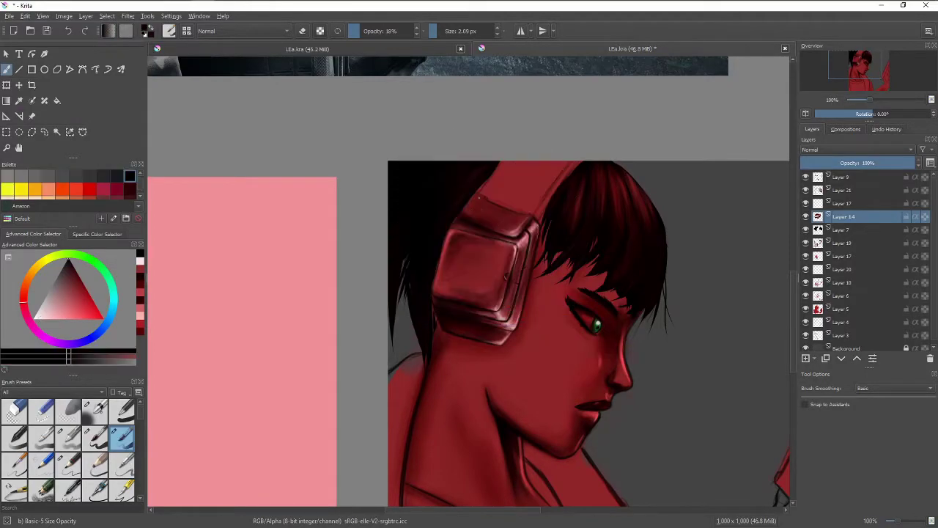
right_click(490, 205)
click(499, 205)
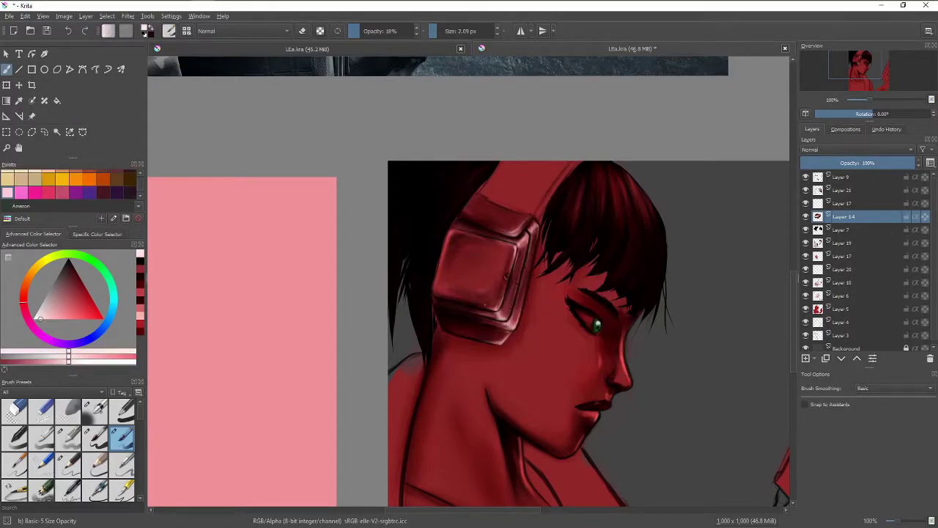
scroll(484, 304, down, 3)
right_click(540, 160)
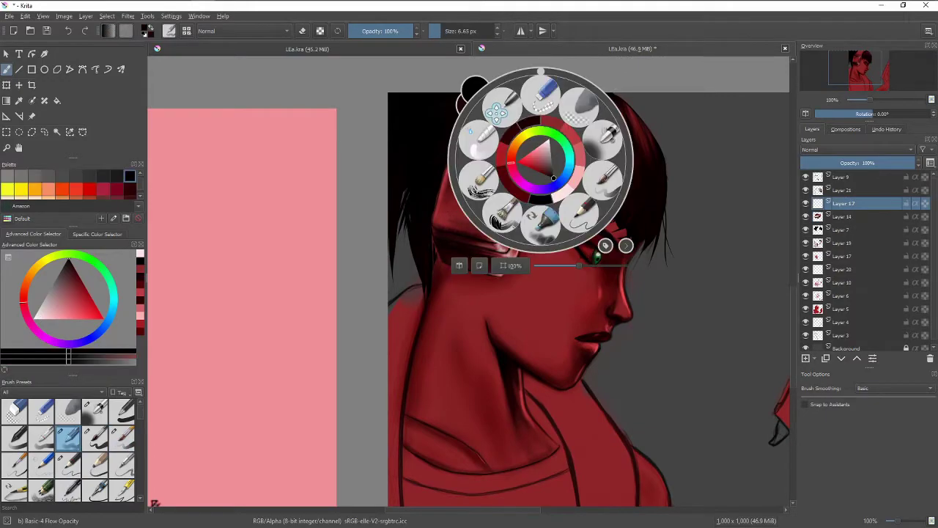
Step: Set up a full-opacity brush of about 18 px in dark red for the headband
right_click(559, 160)
right_click(556, 160)
click(556, 160)
right_click(569, 160)
click(569, 160)
right_click(538, 157)
click(538, 157)
right_click(576, 161)
click(576, 161)
right_click(594, 227)
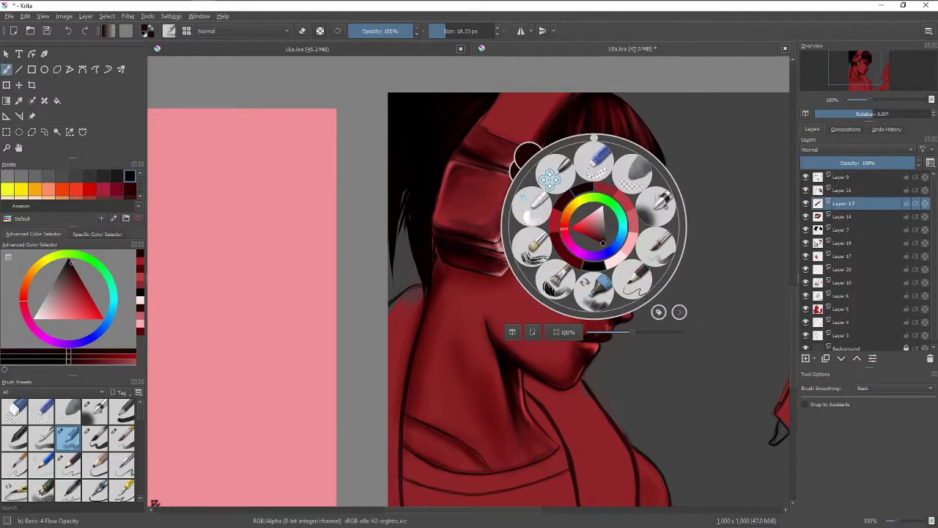
click(527, 156)
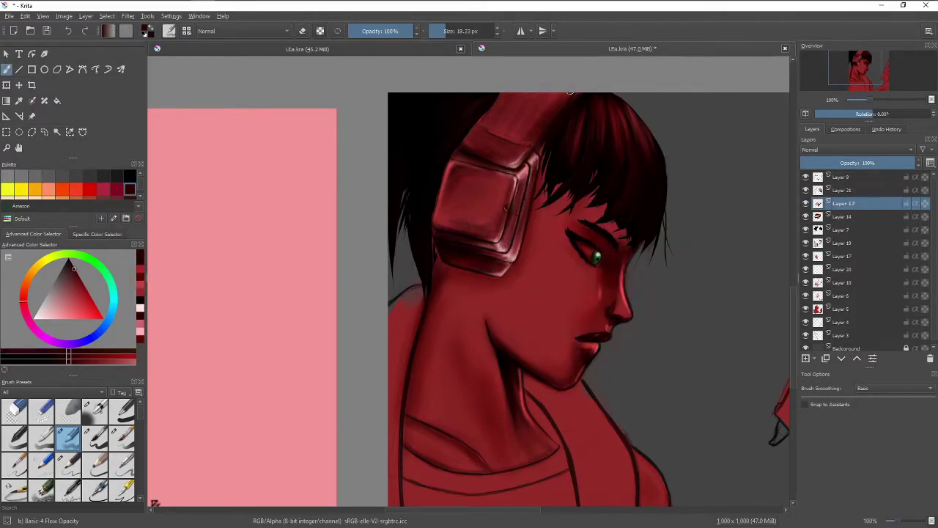
Step: Paint soft red shading over the headband above the earcup with a 25 px brush
right_click(570, 150)
click(499, 192)
right_click(566, 159)
click(513, 120)
drag(517, 147, 549, 103)
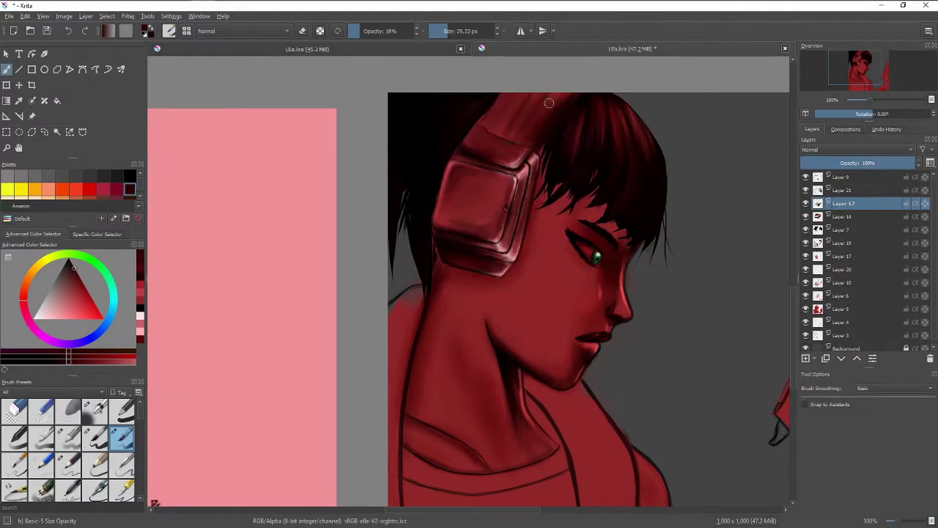
ctrl+click(499, 102)
Step: Deepen the headband shading with near-black and a lighter red
right_click(519, 164)
click(513, 146)
right_click(544, 160)
click(543, 160)
right_click(579, 161)
click(516, 126)
right_click(517, 126)
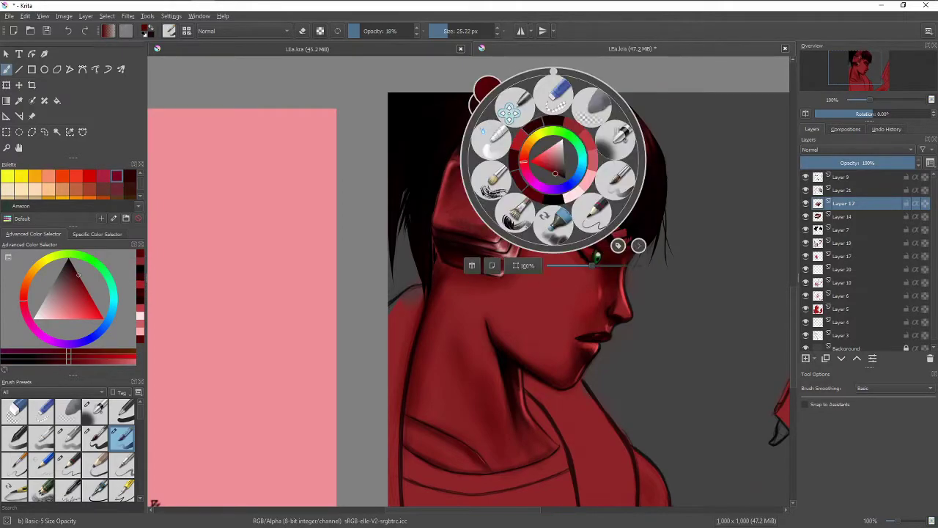
click(517, 126)
ctrl+click(576, 93)
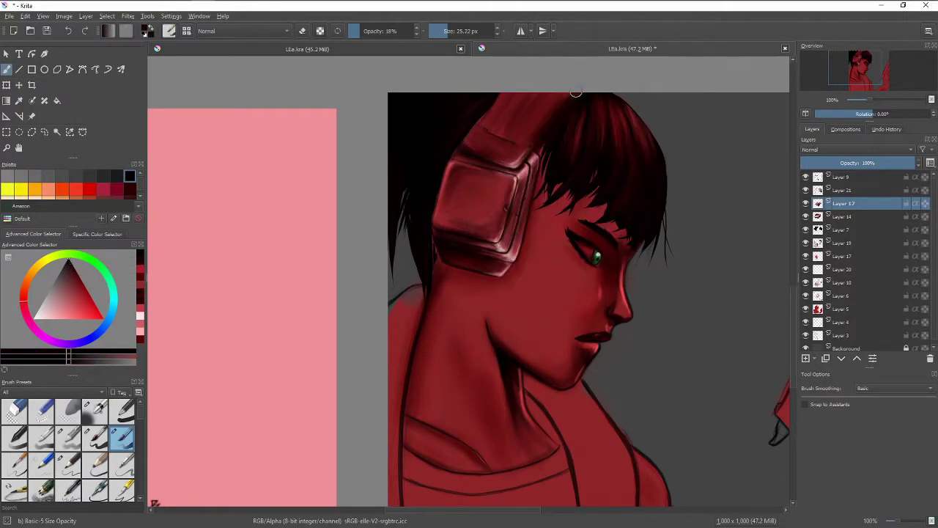
Step: Add light-pink highlight stripes and dark red accents along the headband
right_click(542, 129)
click(542, 129)
right_click(584, 134)
click(584, 134)
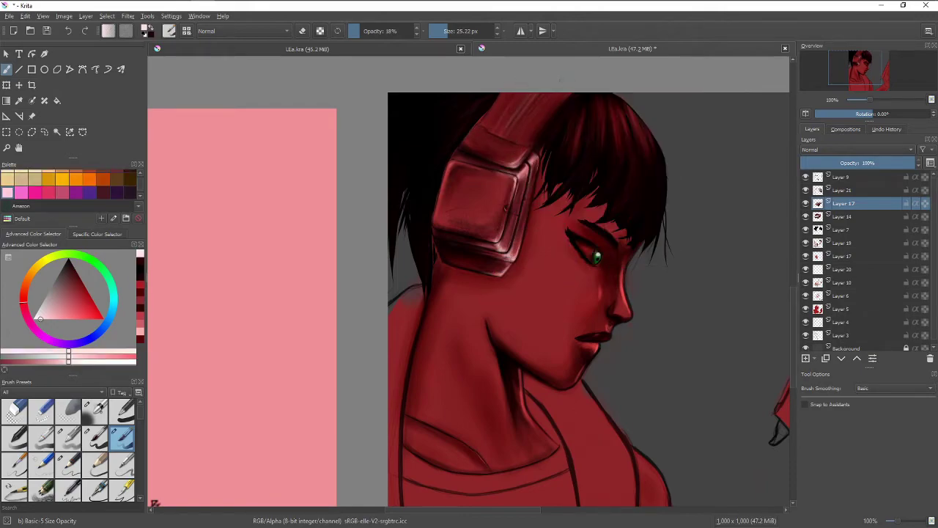
right_click(530, 160)
click(530, 160)
right_click(555, 199)
click(523, 142)
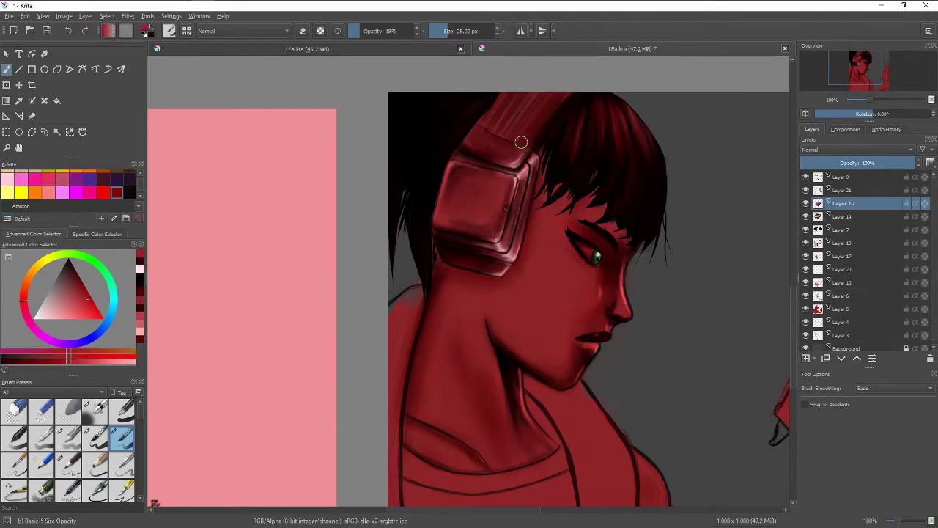
Step: Refine the headband highlights using the soft low-opacity brush in pink and red
right_click(440, 157)
click(414, 118)
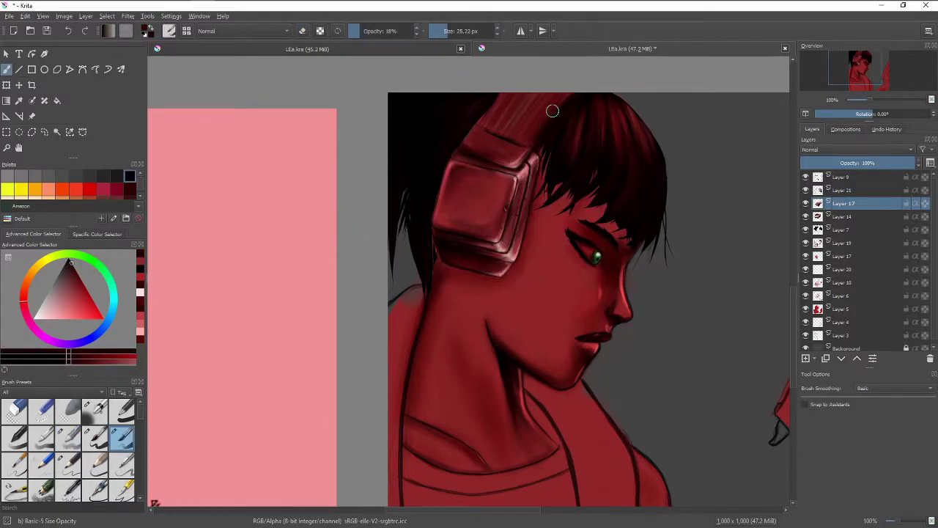
right_click(513, 154)
click(532, 142)
right_click(557, 160)
click(546, 165)
Step: Finish the headband with final red and black shading touches
right_click(563, 160)
click(549, 125)
right_click(538, 159)
click(515, 141)
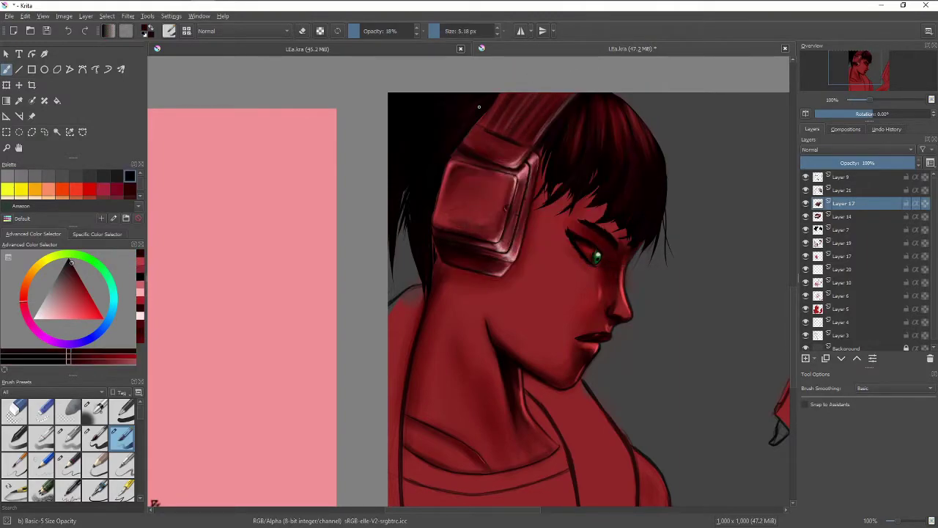
right_click(552, 160)
click(554, 156)
right_click(579, 160)
click(580, 155)
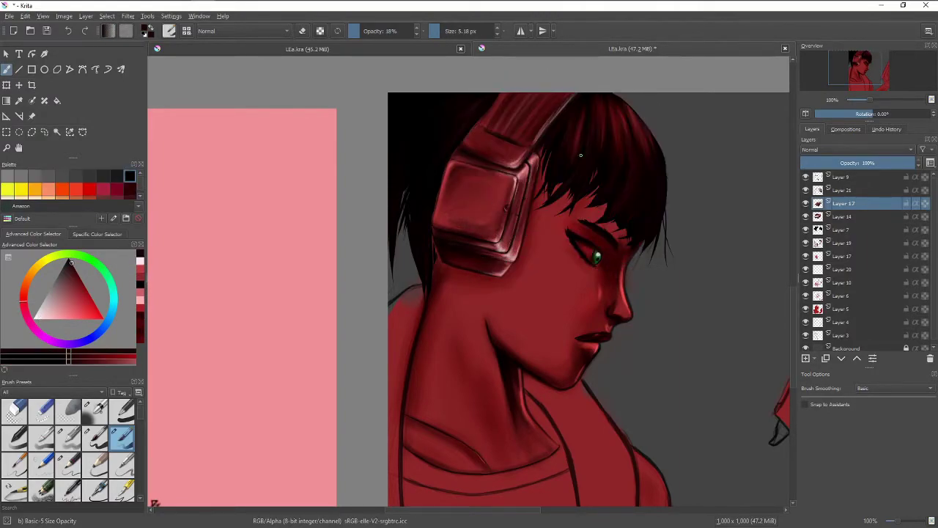